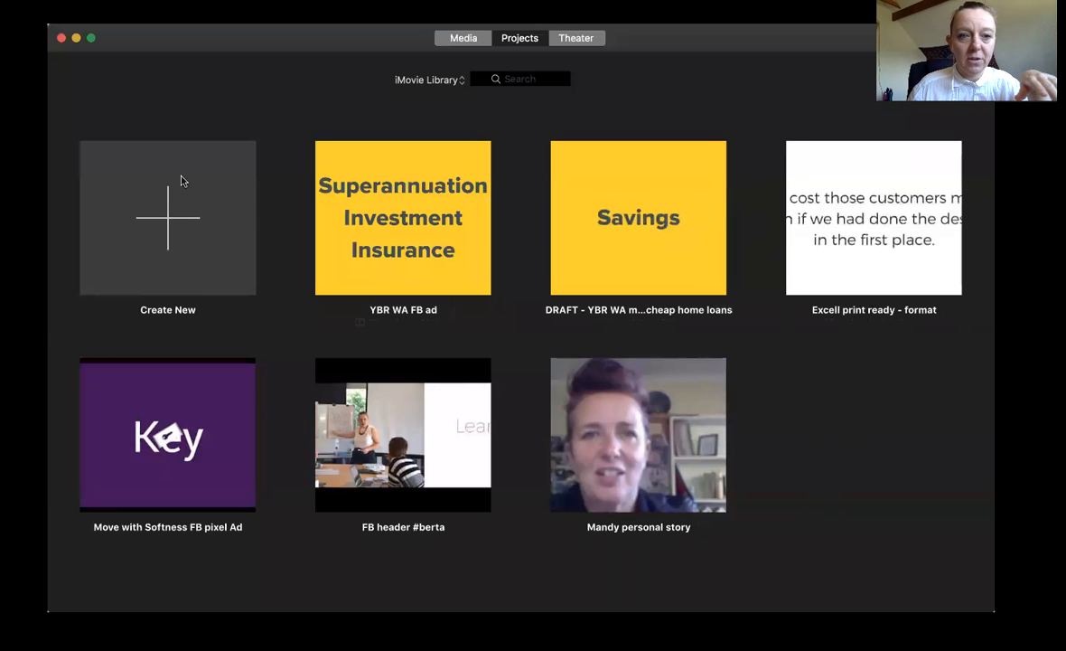
Create a new movie project and add the screen-recording video to the start of its timeline.
left_click(156, 217)
left_click(164, 303)
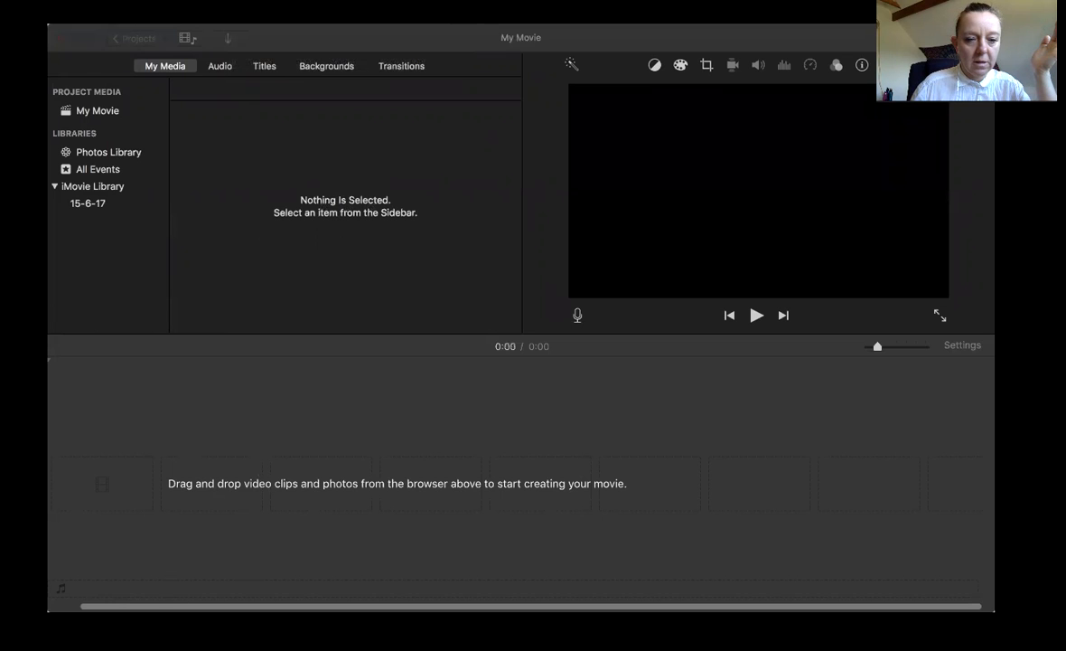
left_click_drag(287, 527, 303, 209)
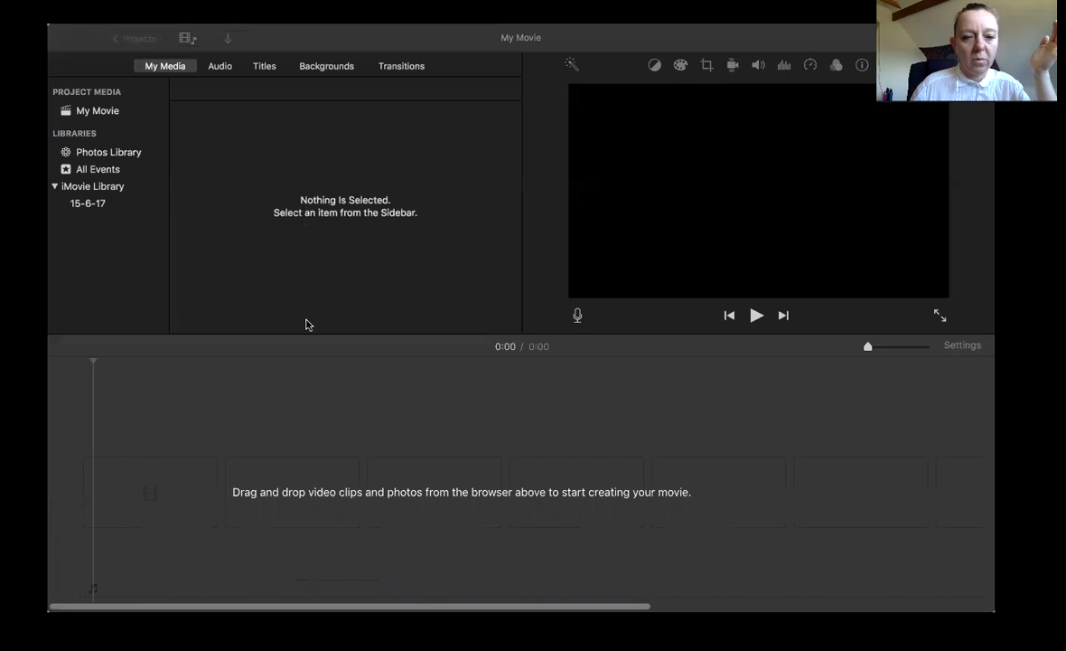
left_click_drag(269, 506, 286, 498)
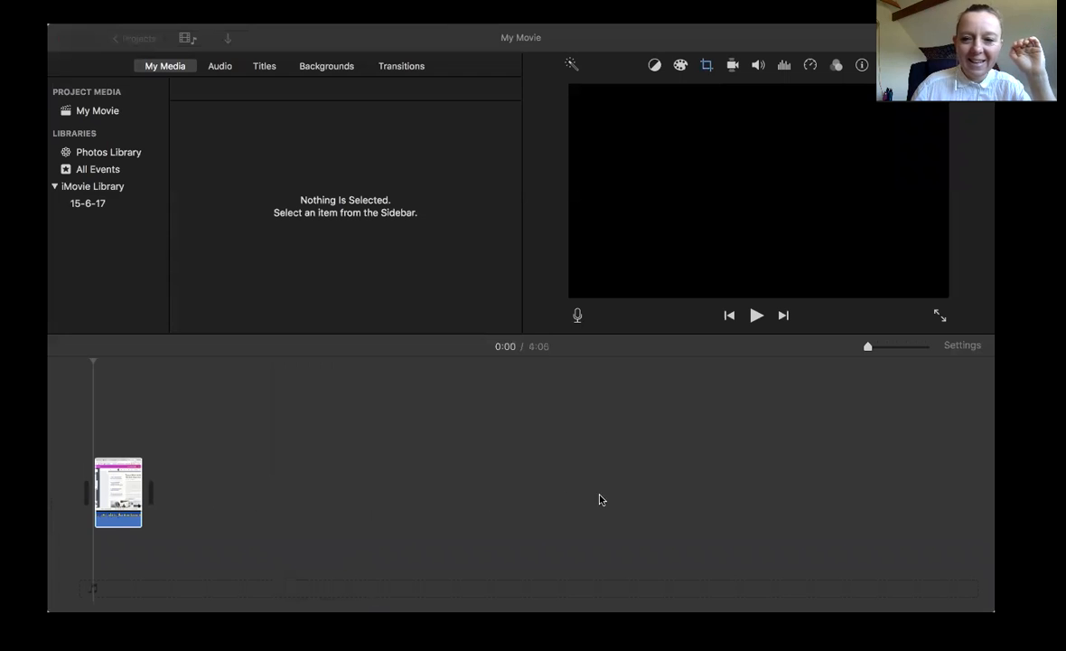
Zoom the timeline in to its maximum and play the first few seconds of the clip.
left_click(872, 351)
mouse_move(872, 351)
left_mouse_down()
mouse_move(881, 350)
mouse_move(848, 361)
mouse_move(927, 354)
mouse_move(860, 352)
left_mouse_up()
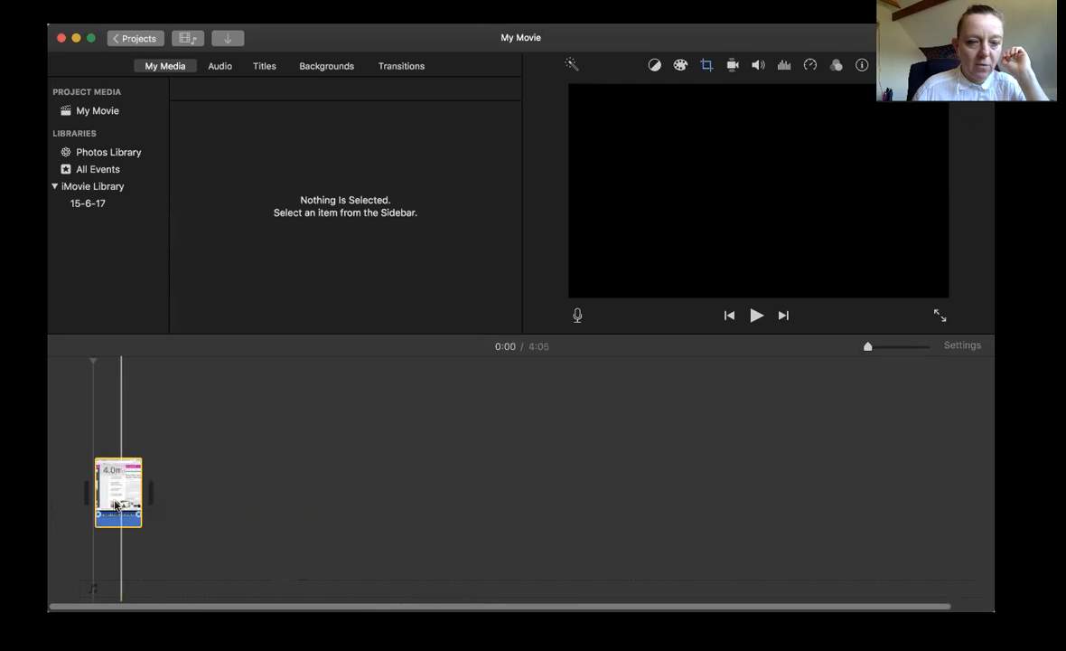
left_click_drag(140, 498, 155, 499)
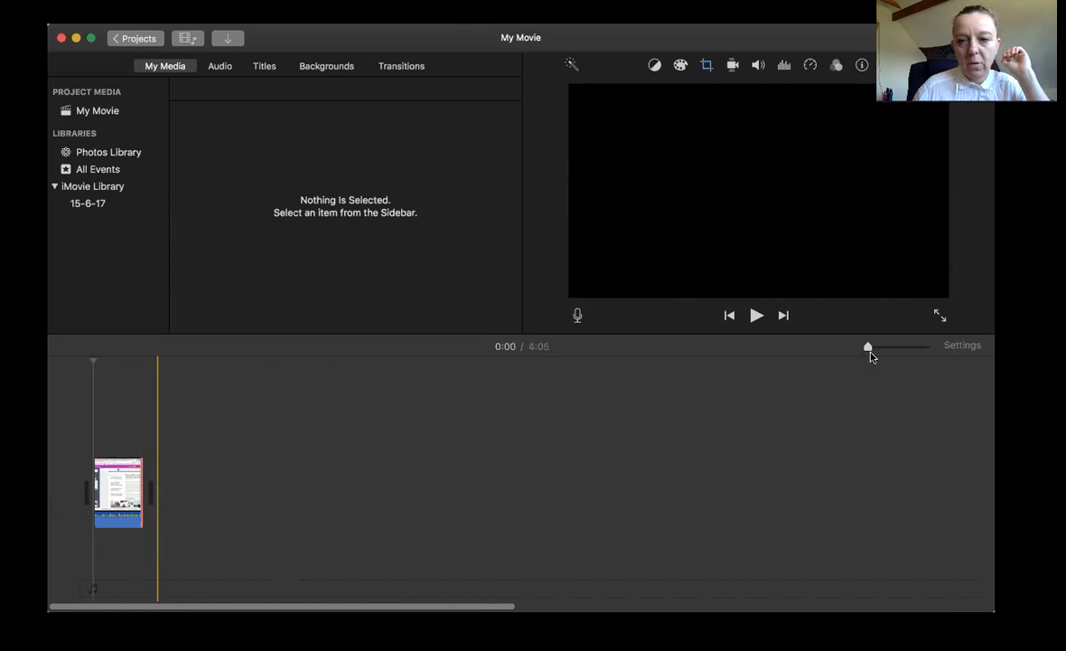
left_click_drag(868, 350, 931, 360)
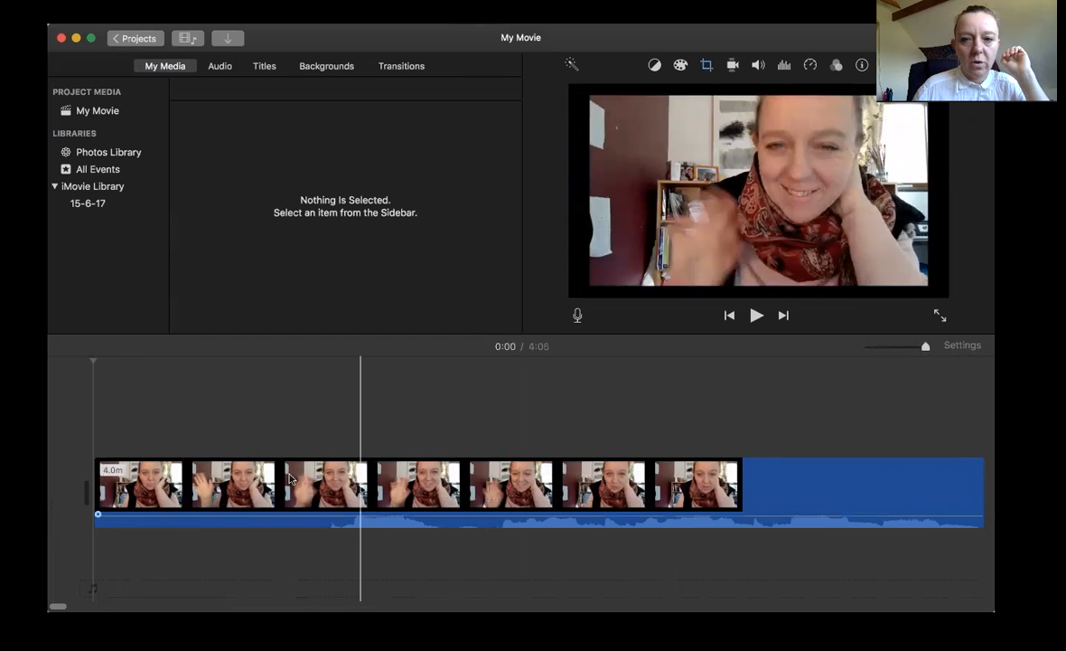
key("space")
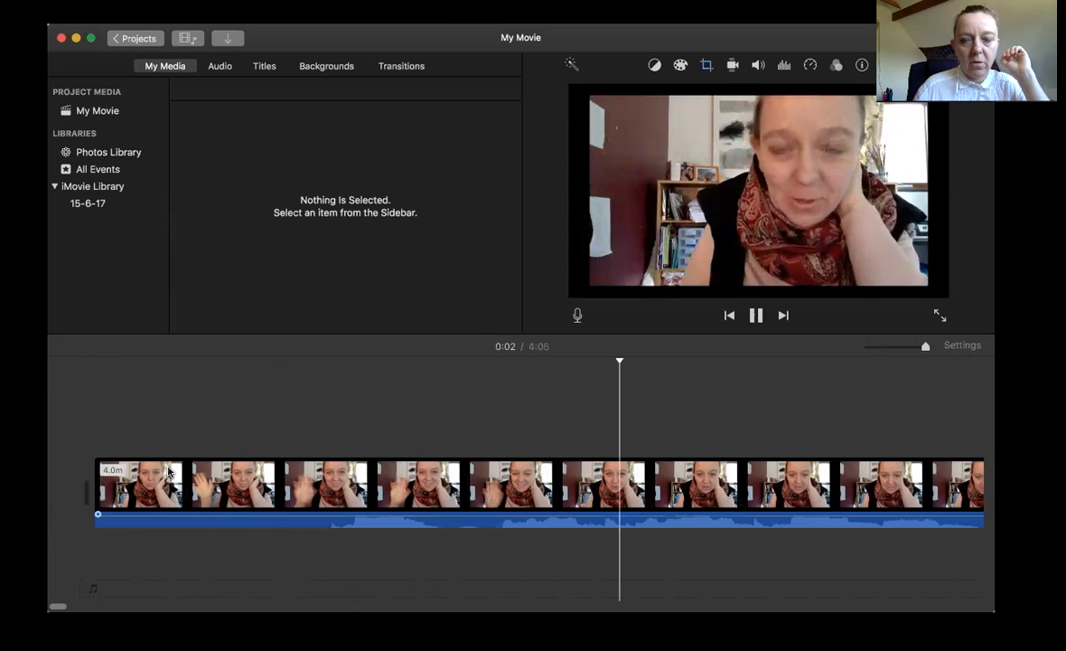
key("space")
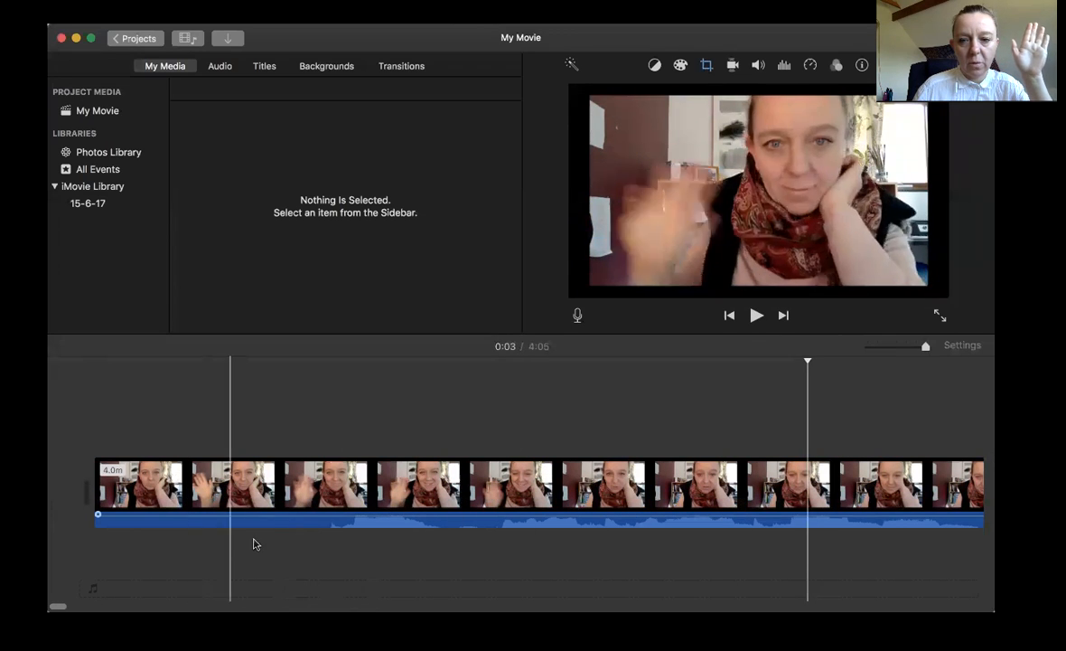
Try trimming the beginning of the clip to the playhead at 0:03, and undo the trim.
scroll(629, 578, "right", 4)
scroll(628, 578, "right", 2)
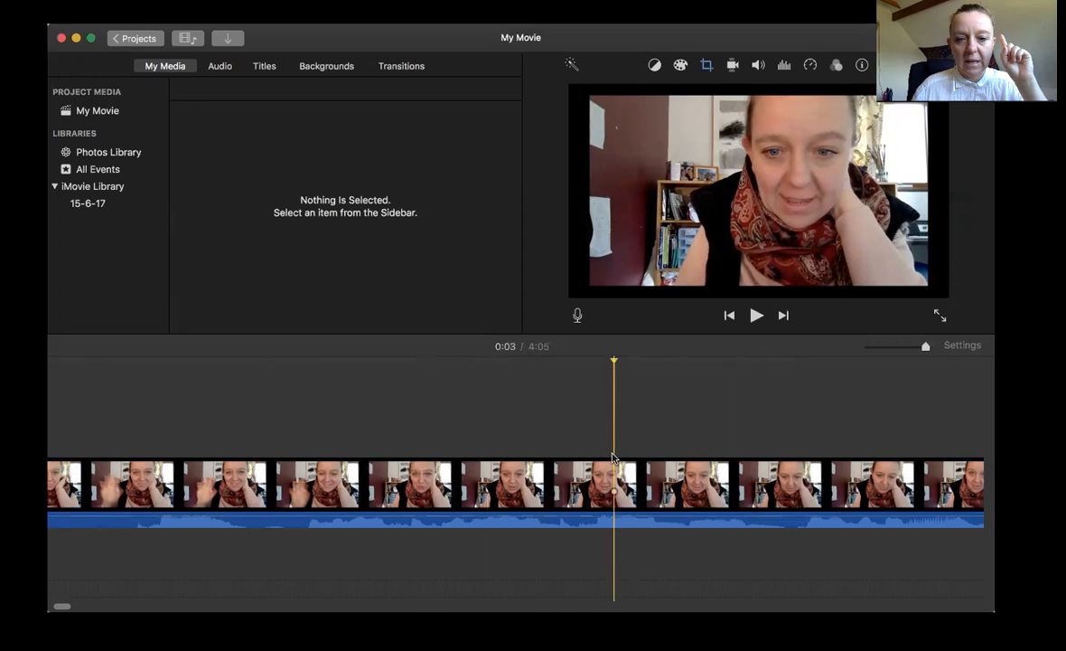
left_click(598, 479)
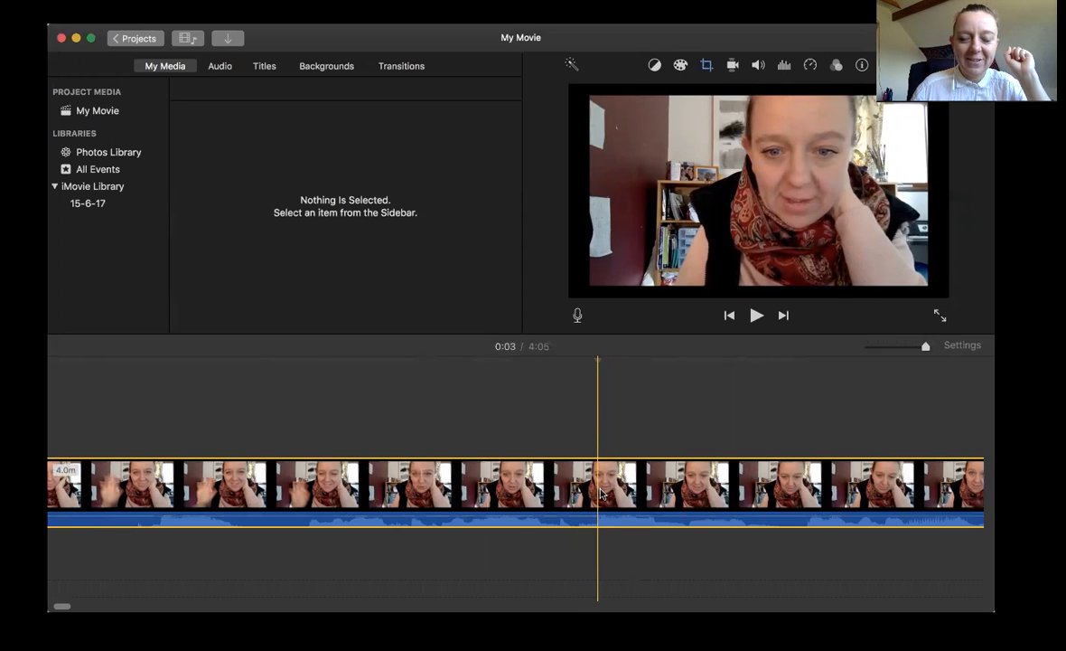
left_click(536, 413)
left_click(519, 488)
left_click(570, 510)
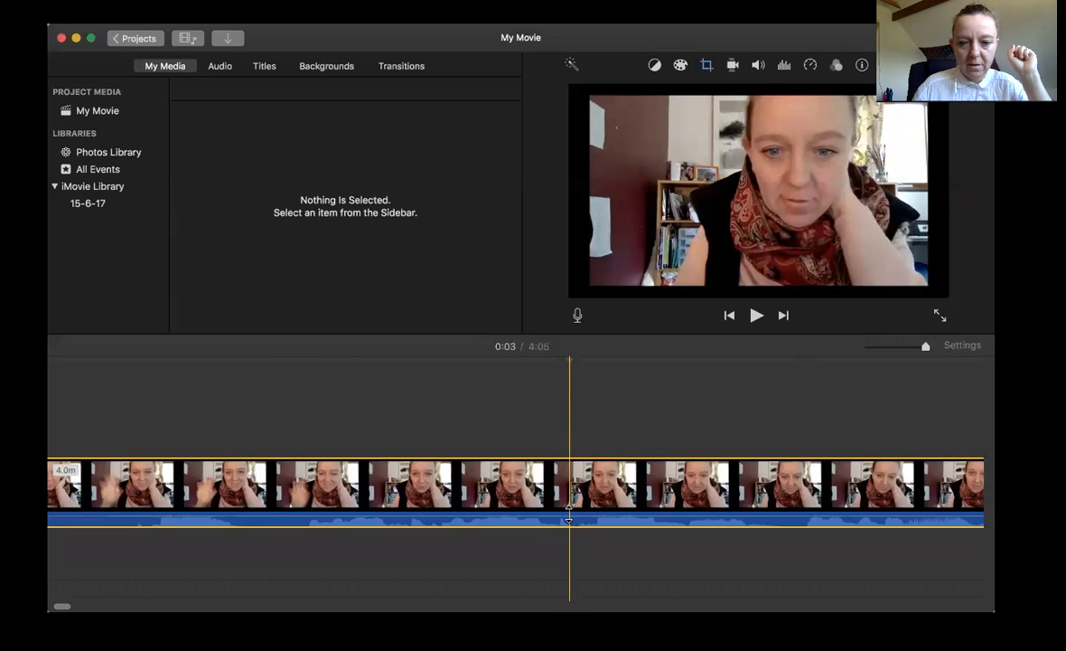
left_click(567, 497)
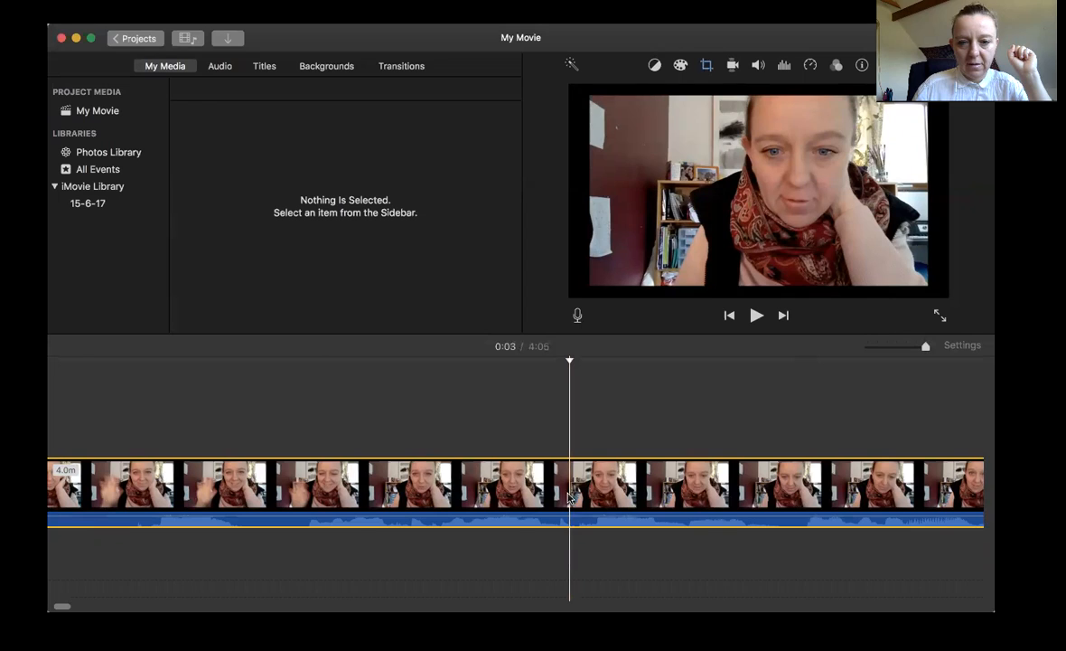
right_click(567, 498)
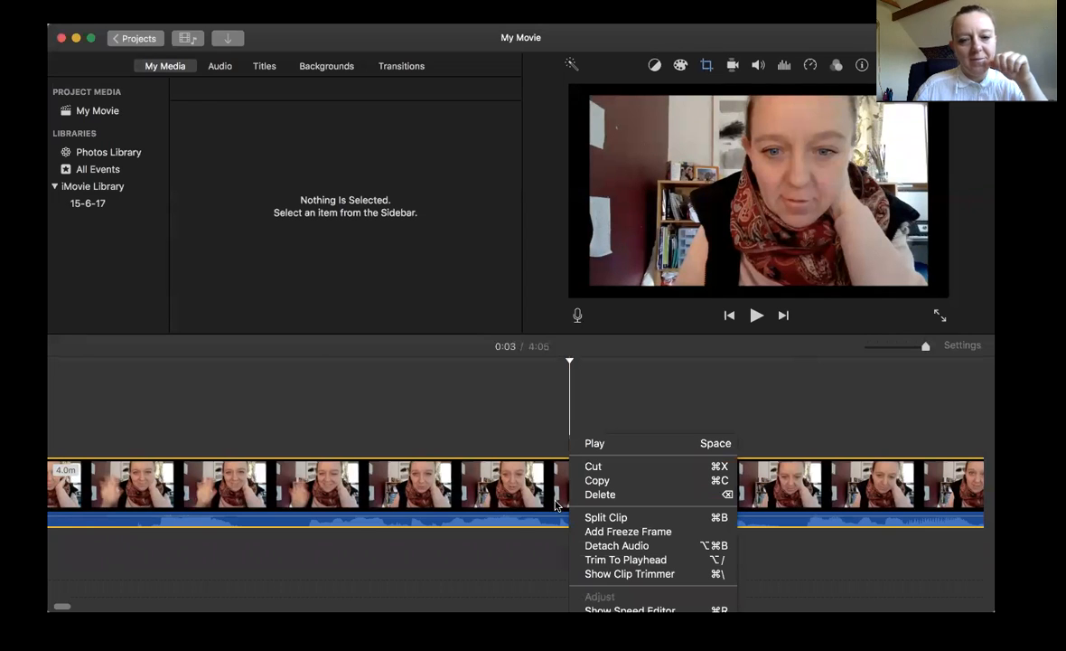
left_click(602, 562)
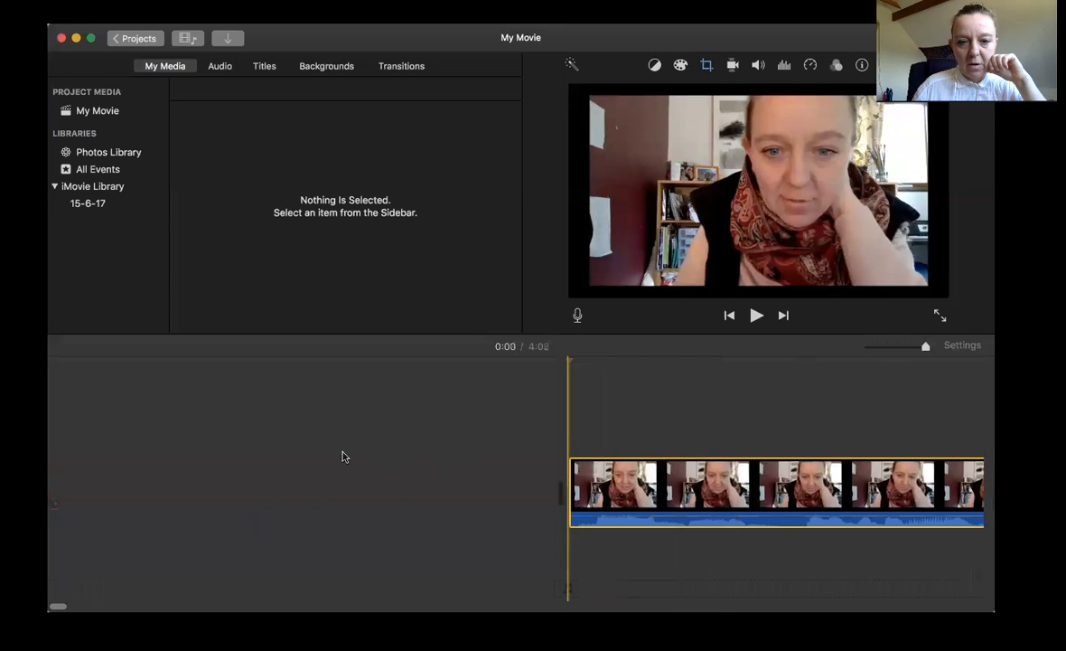
key("super+z")
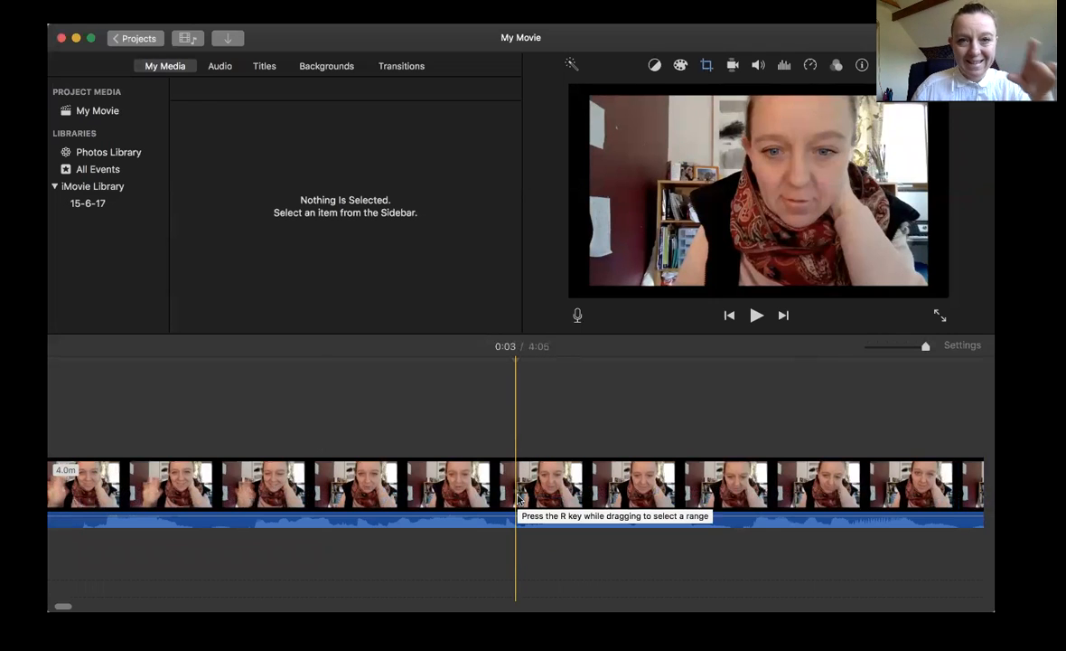
Split the clip at 0:03 and 0:05 and delete the piece between the two cuts.
right_click(518, 498)
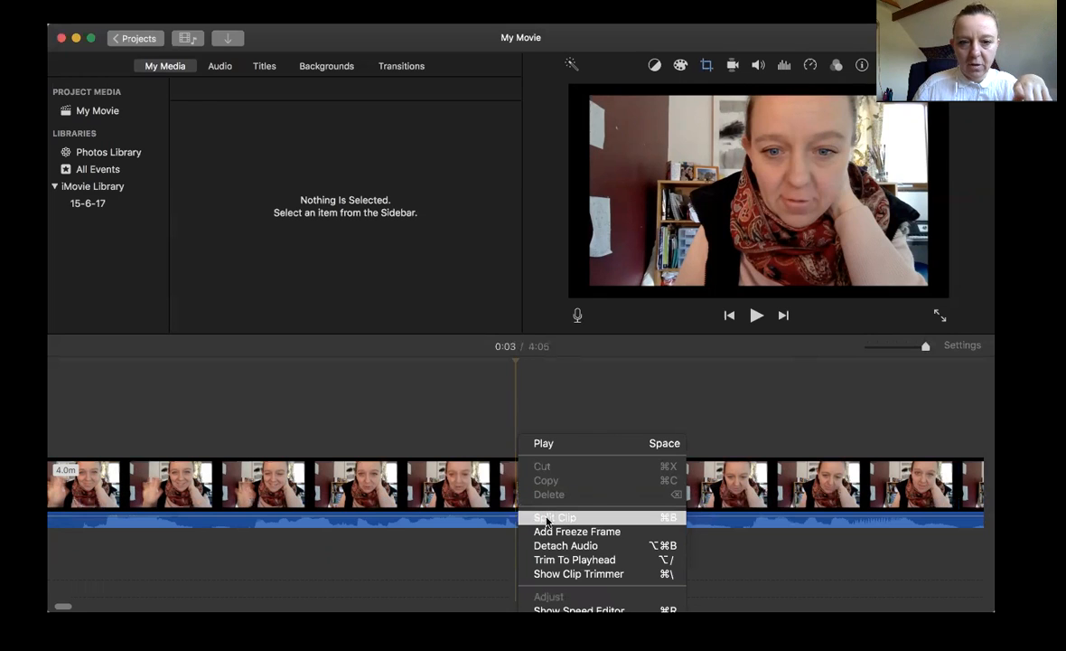
left_click(546, 521)
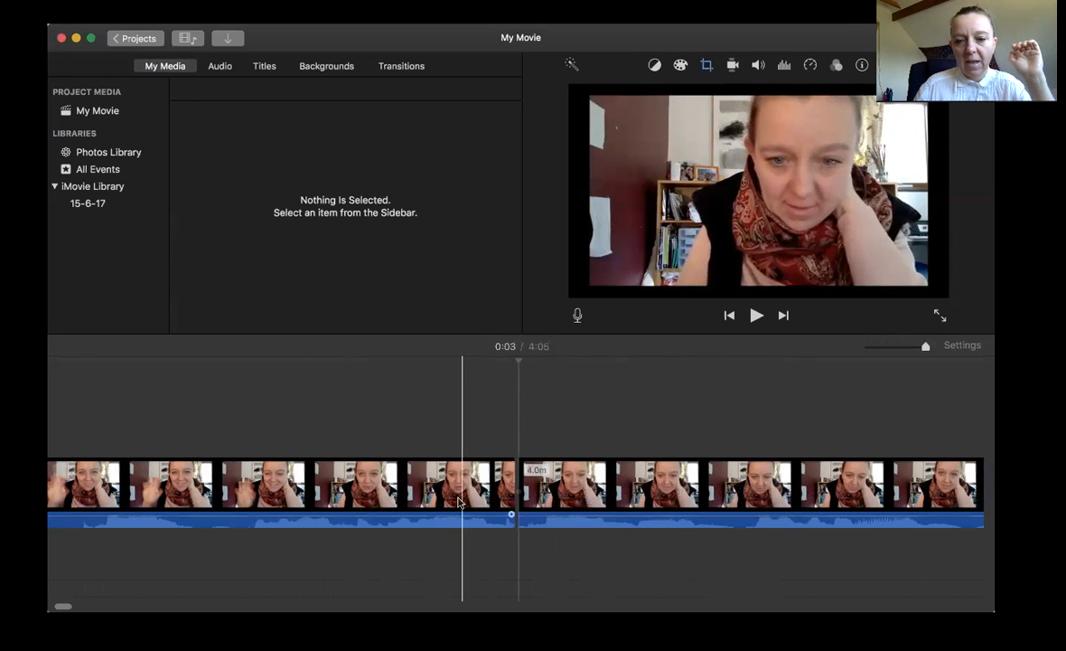
left_click(824, 479)
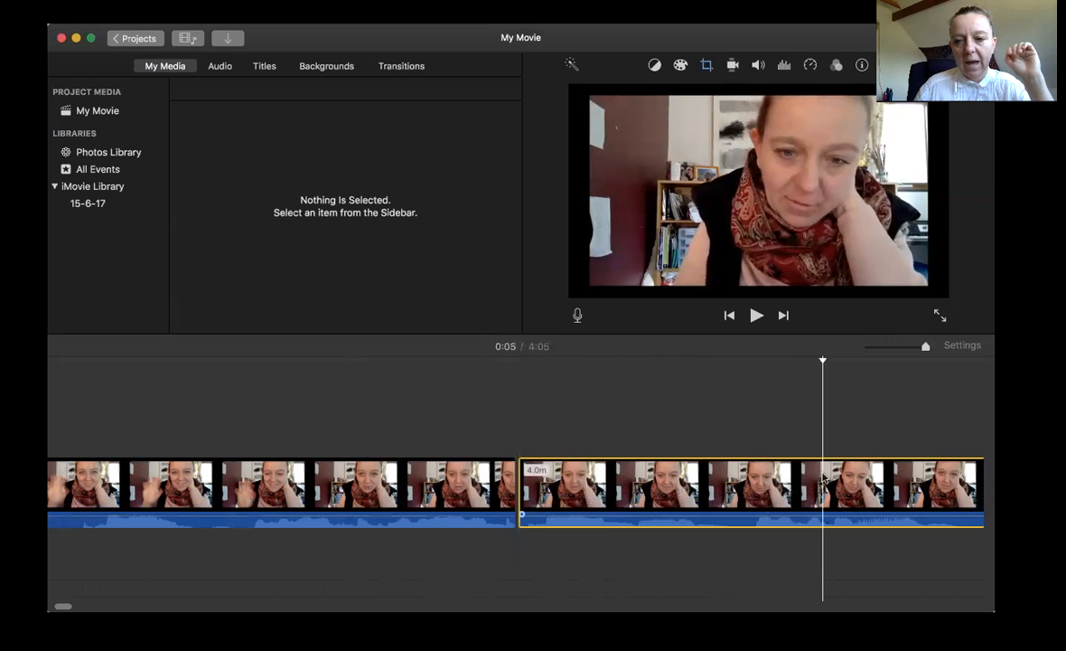
left_click(807, 437)
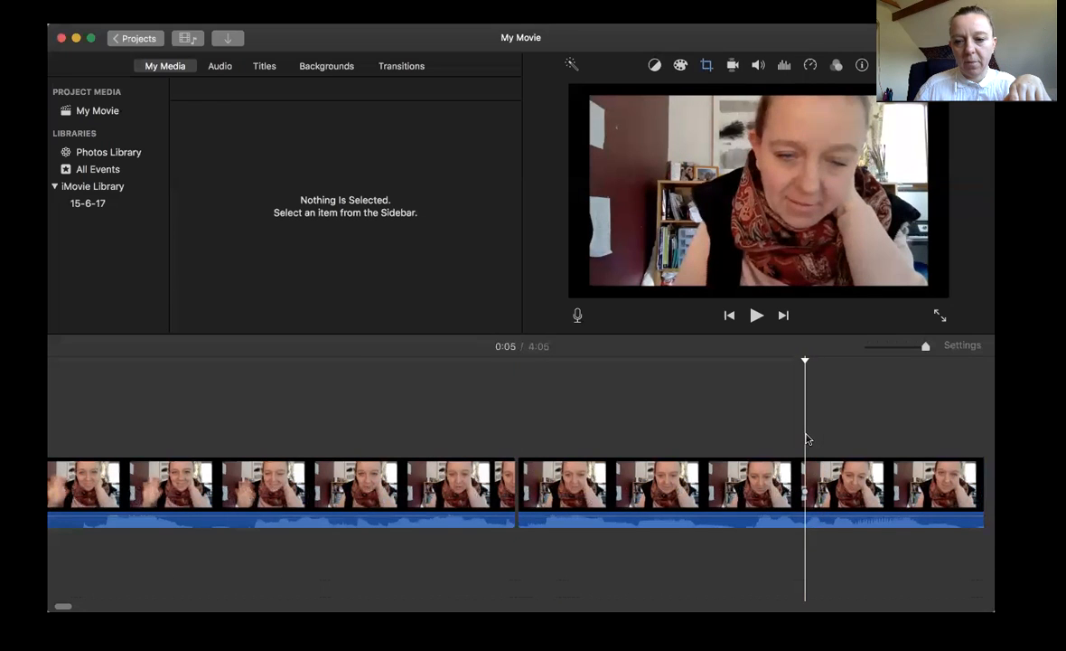
right_click(805, 485)
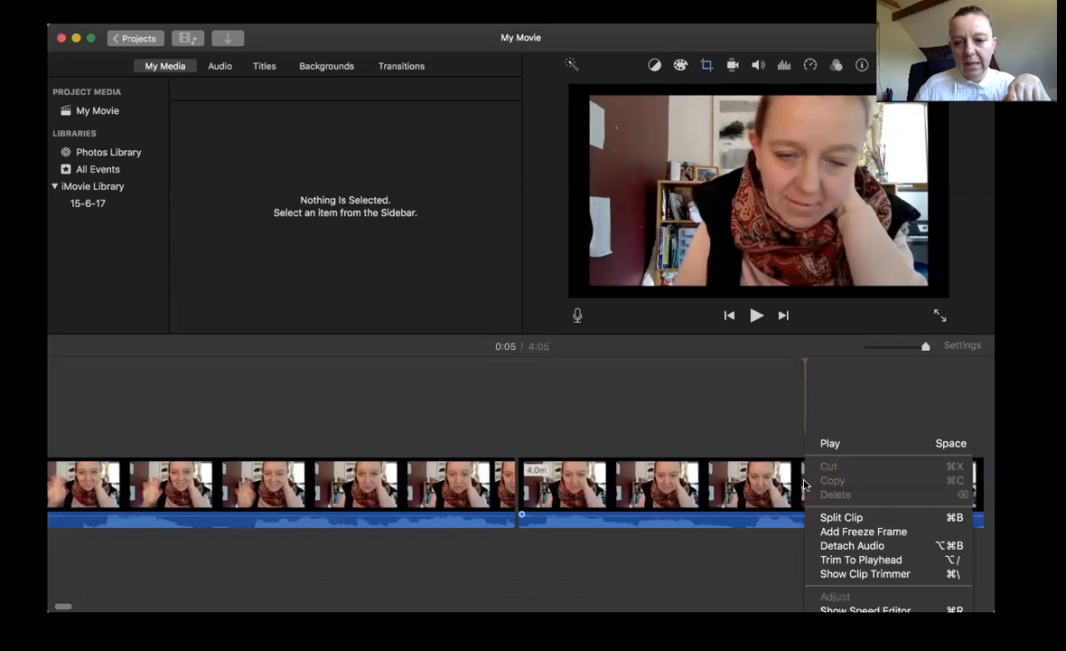
left_click(833, 516)
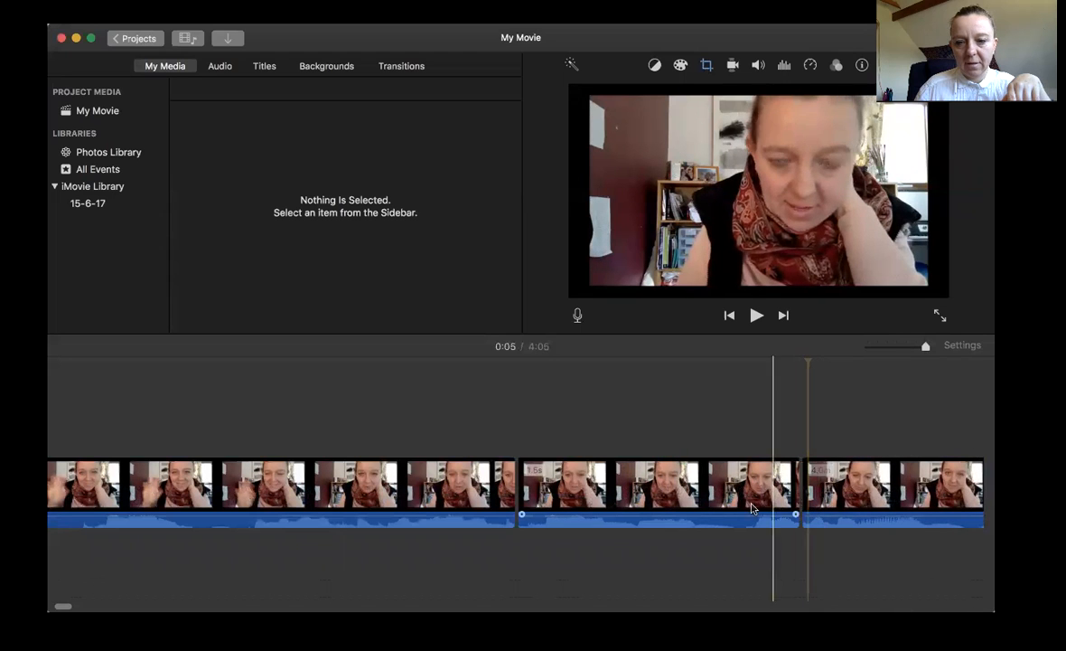
left_click(719, 504)
key("Delete")
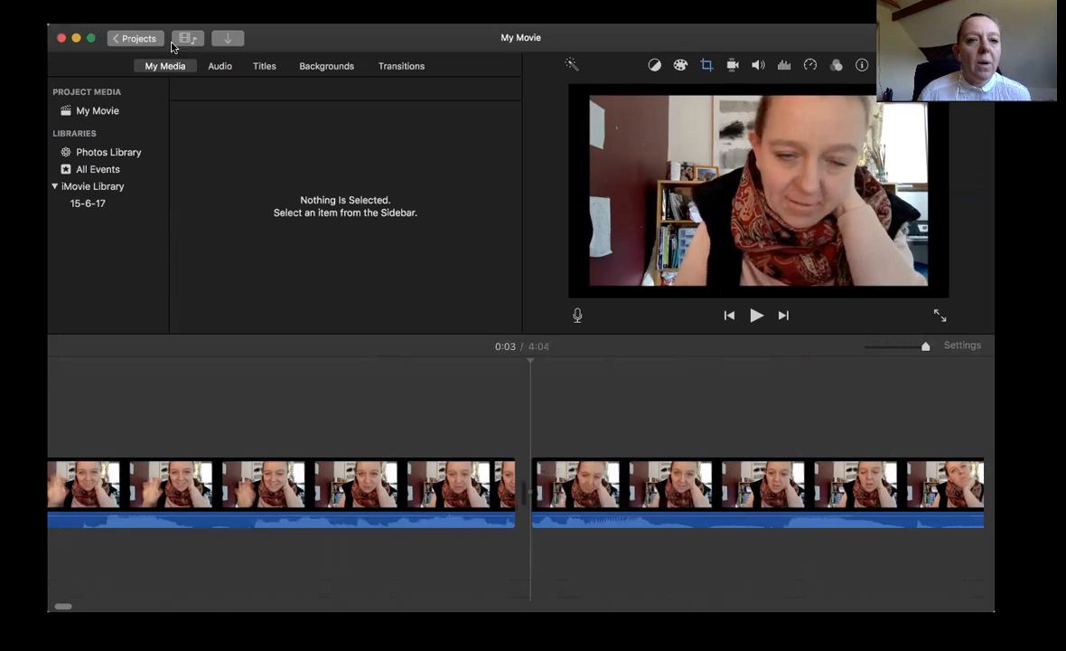
Import 1.png from the "Copy of Social media content" folder in Downloads into the project media.
left_click(230, 41)
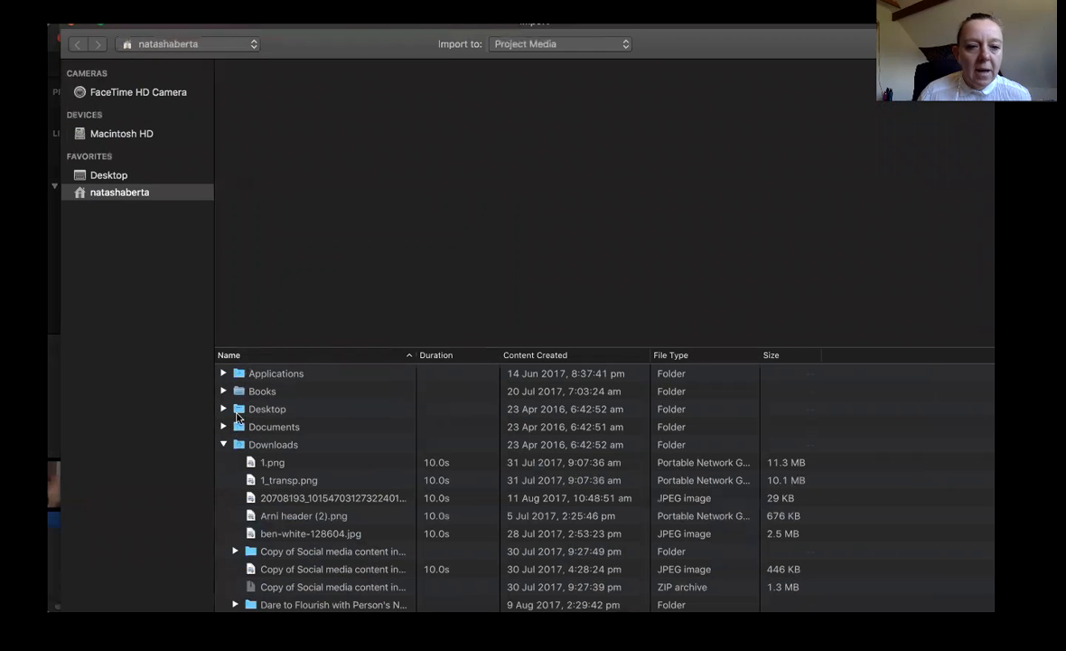
left_click(224, 445)
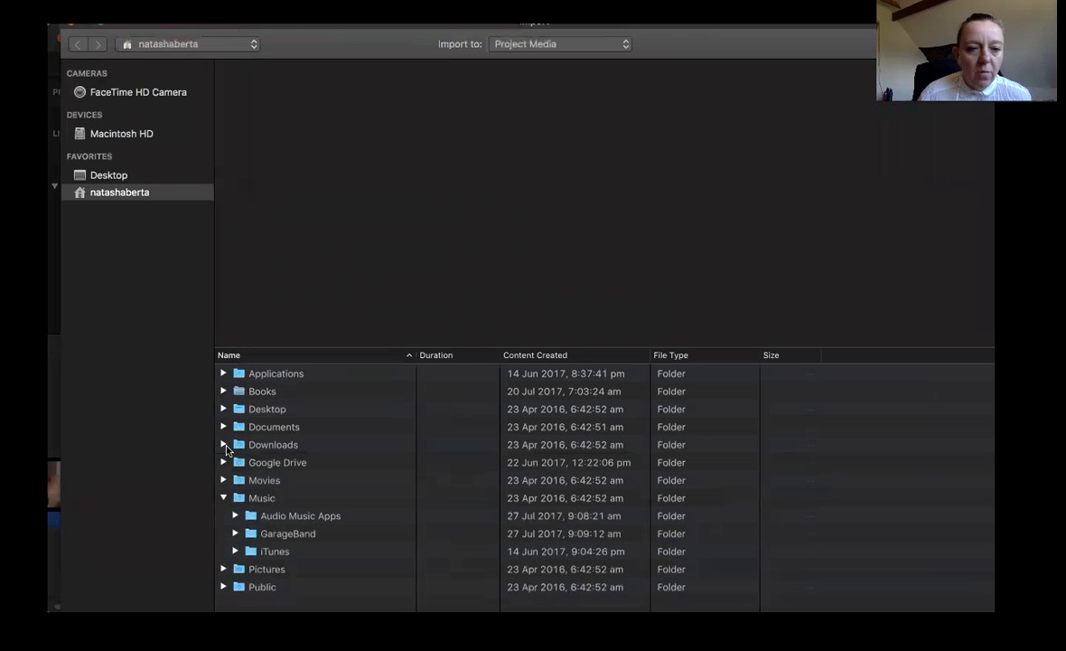
left_click(225, 445)
scroll(260, 515, "down", 3)
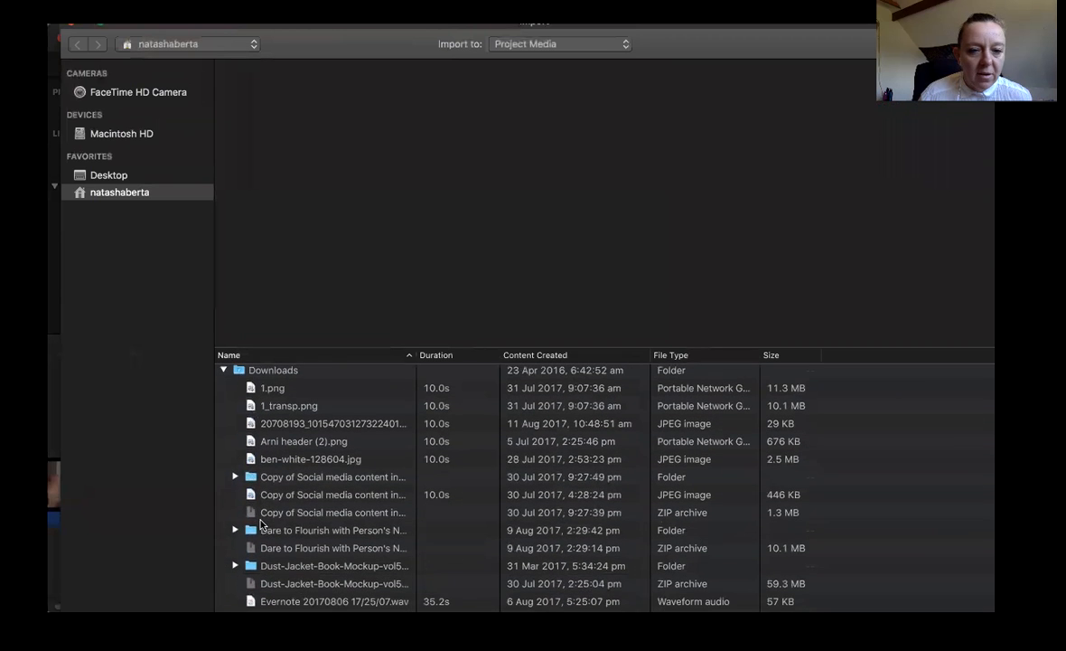
left_click(234, 477)
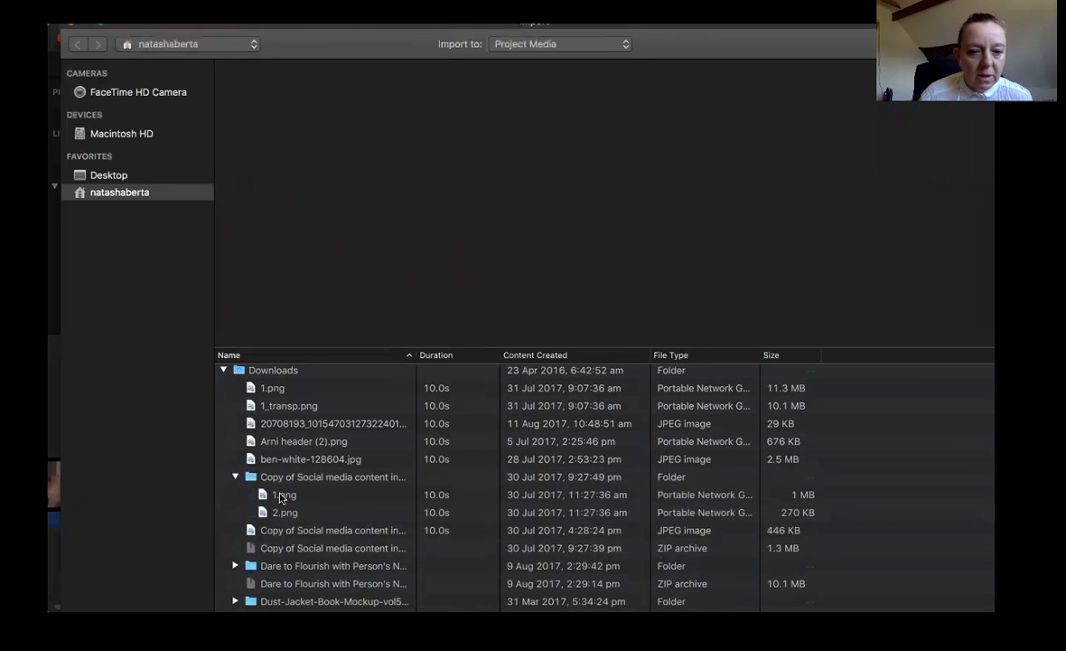
left_click(268, 497)
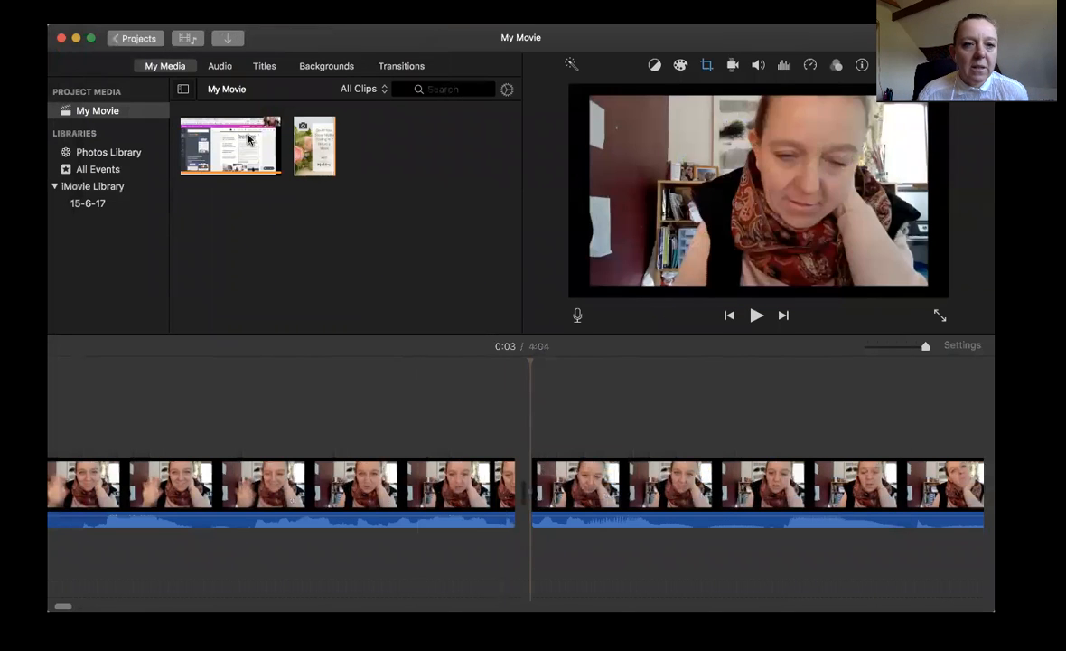
Insert the imported image between the two video clips and shorten it to about 2 seconds.
left_click_drag(307, 149, 525, 499)
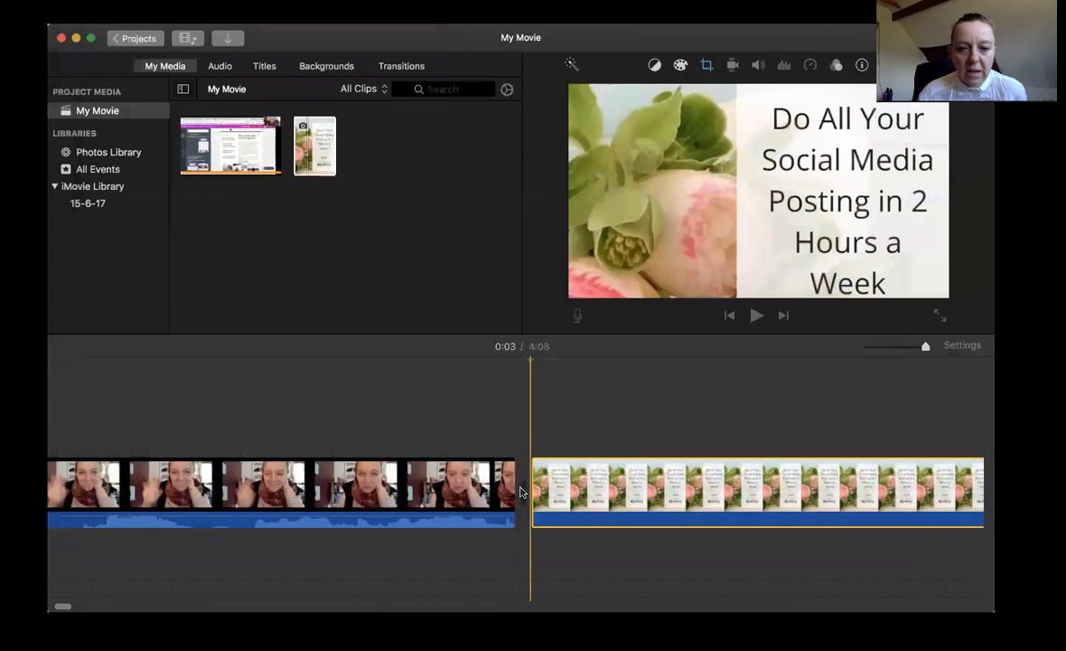
scroll(613, 524, "right", 5)
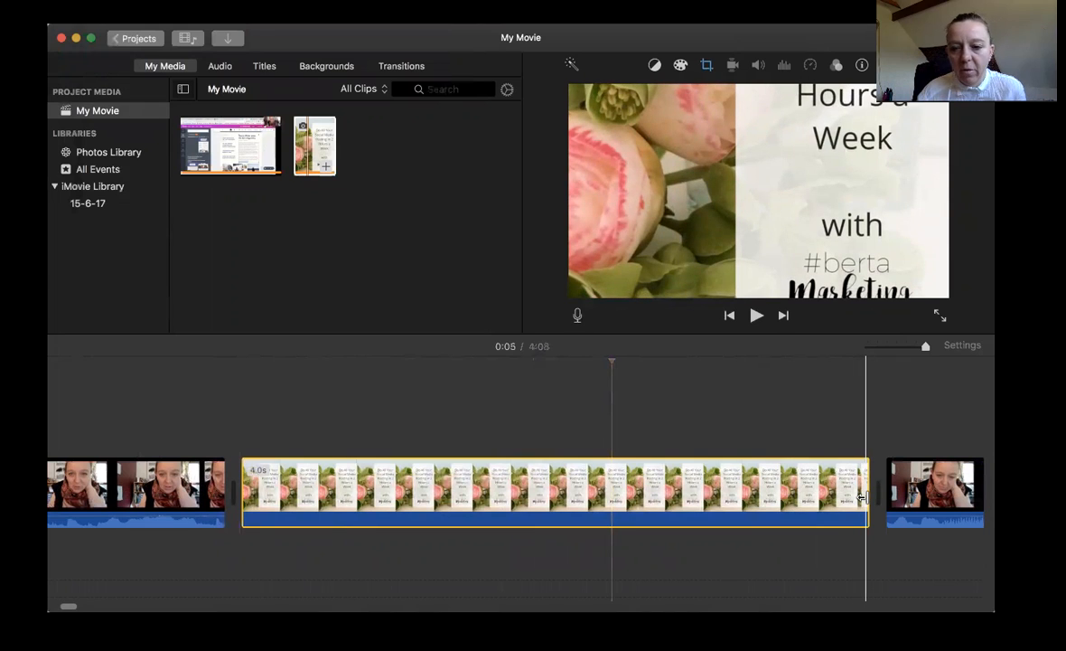
left_click_drag(863, 496, 555, 518)
Play back the passage from the first clip through the image into the following clip twice.
left_click(177, 539)
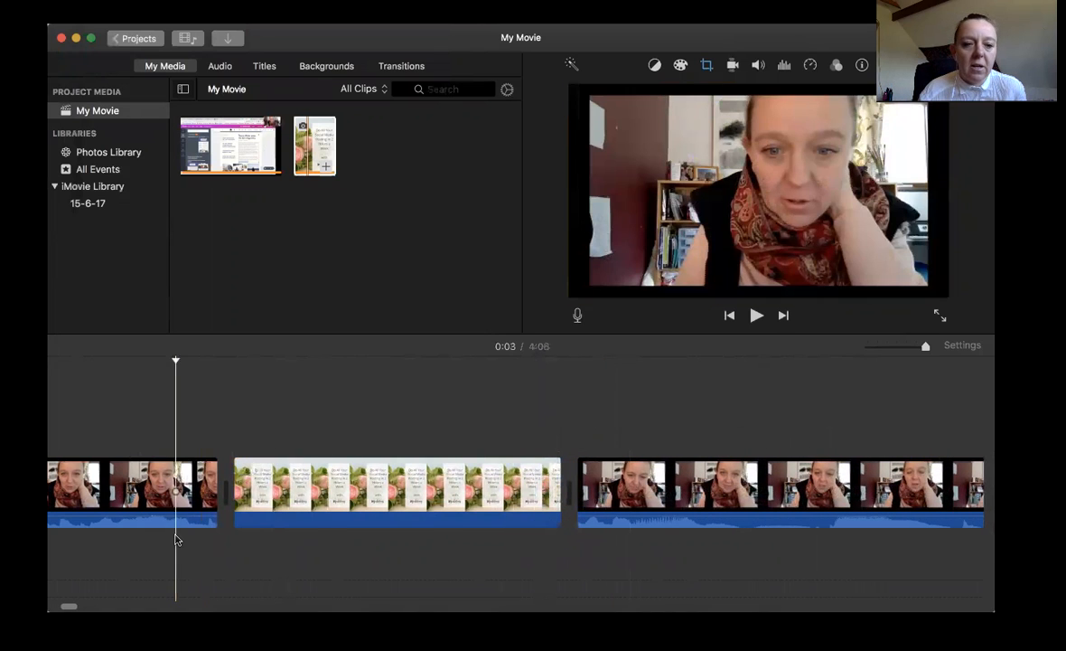
key("space")
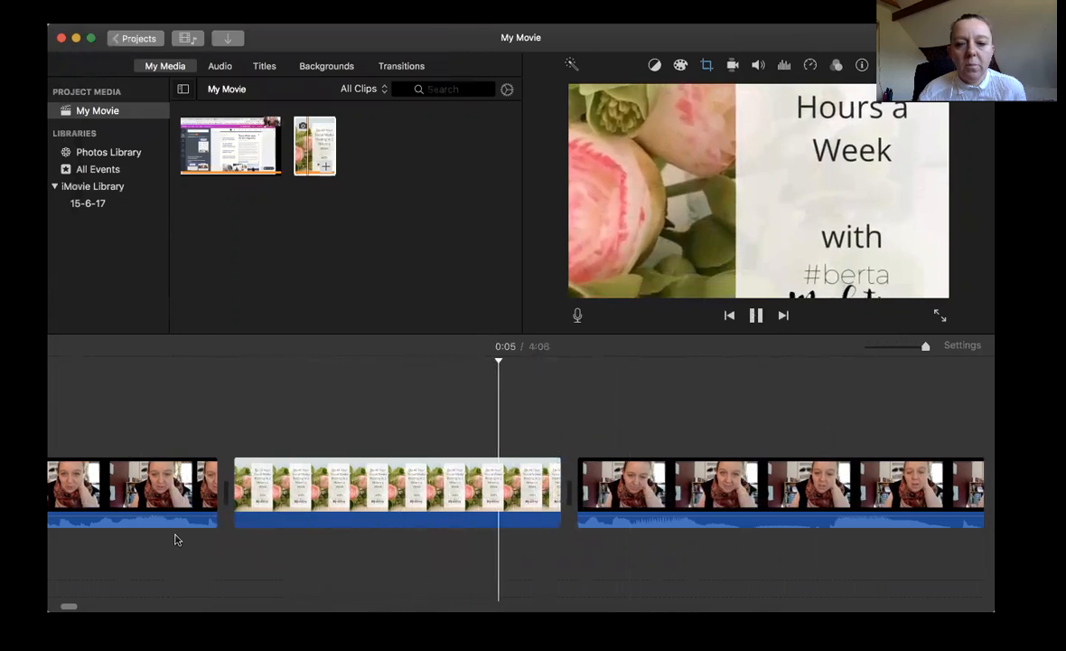
key("space")
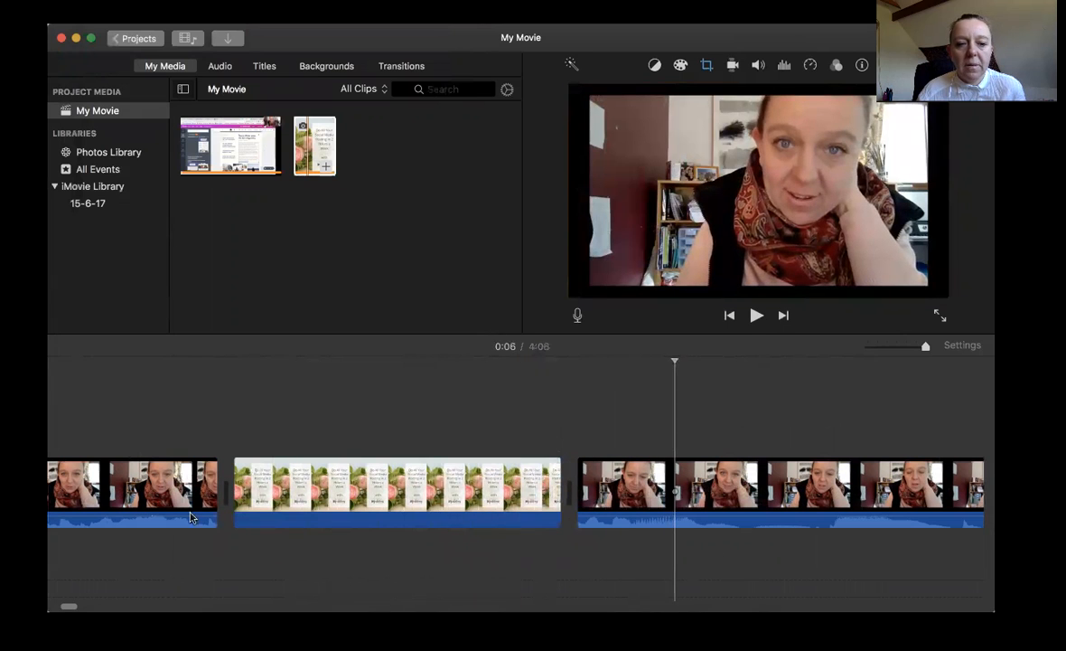
scroll(134, 471, "left", 5)
left_click(158, 464)
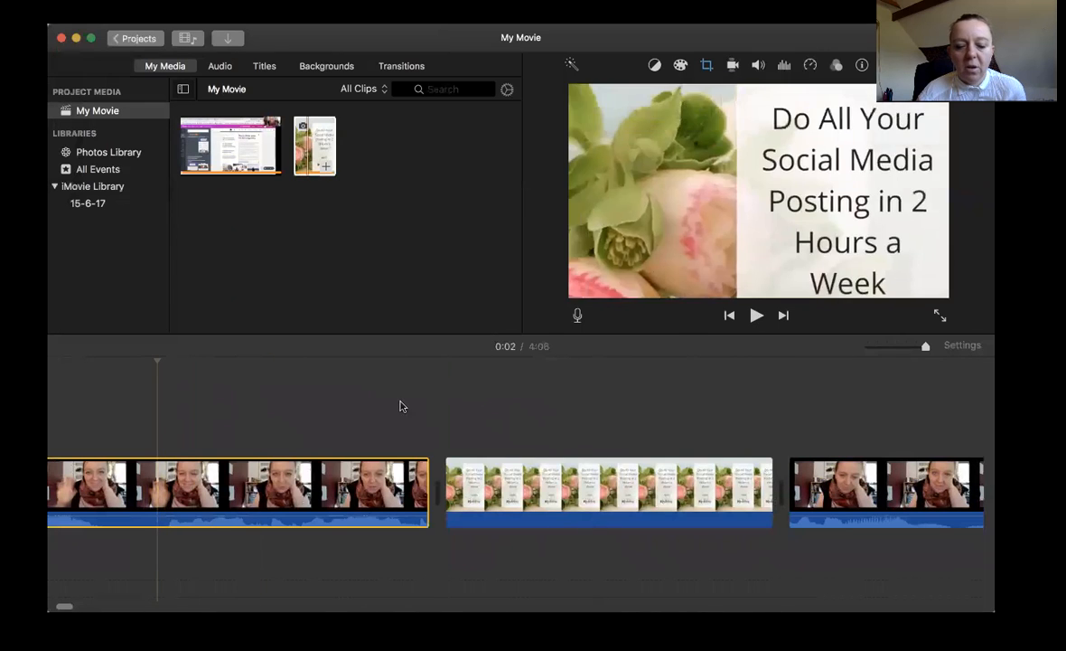
key("space")
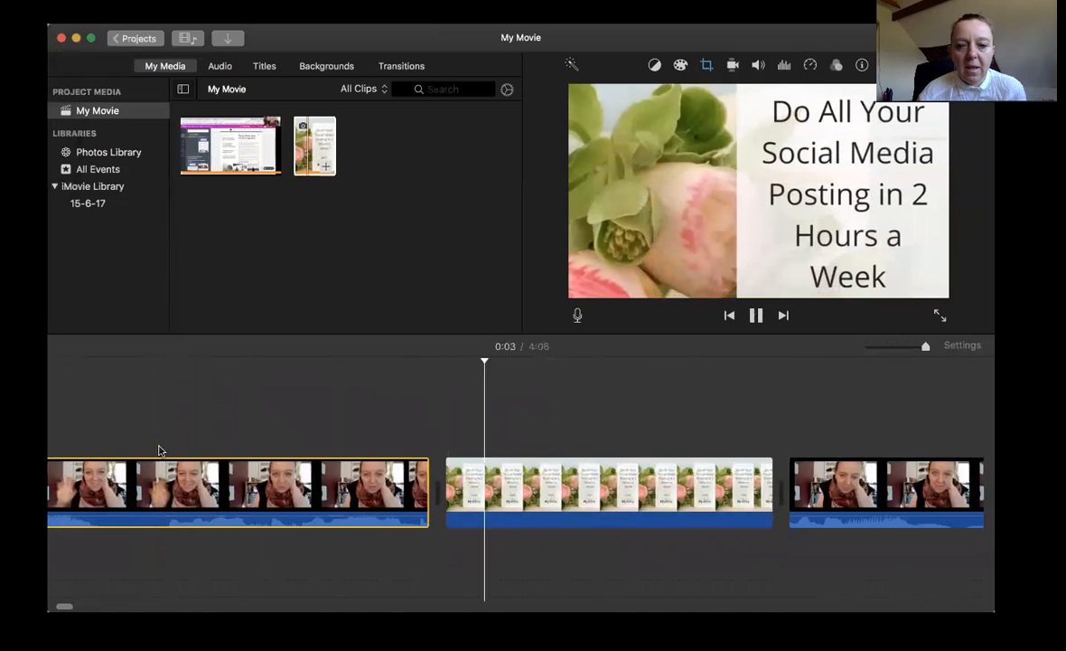
key("space")
scroll(271, 492, "right", 5)
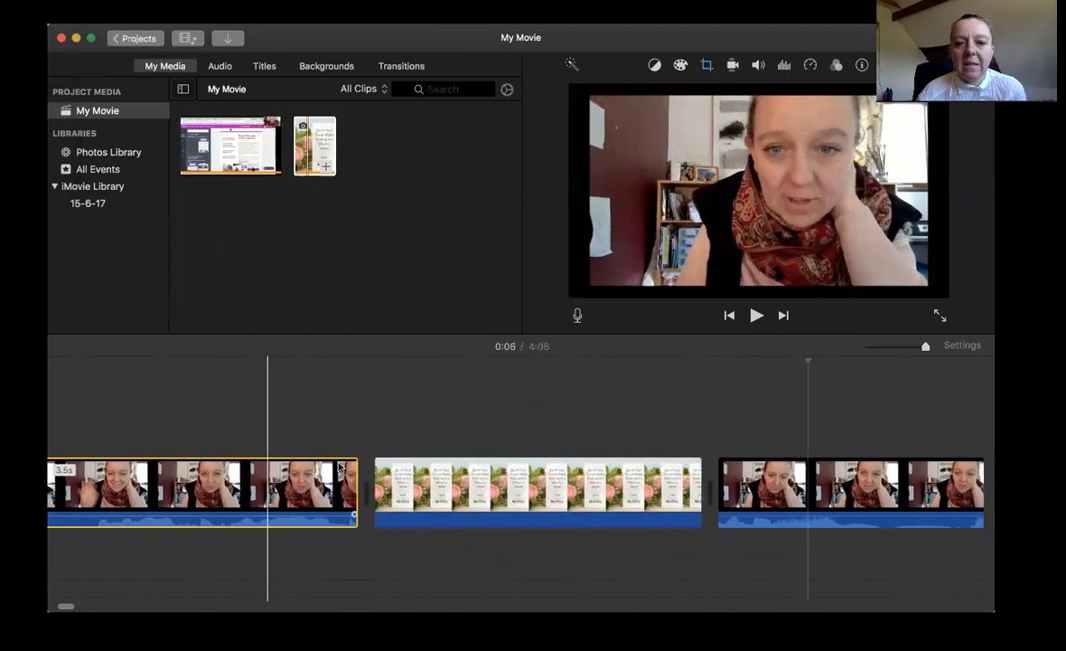
Play back the passage around the inserted image to review how the image moves on screen.
left_click(244, 495)
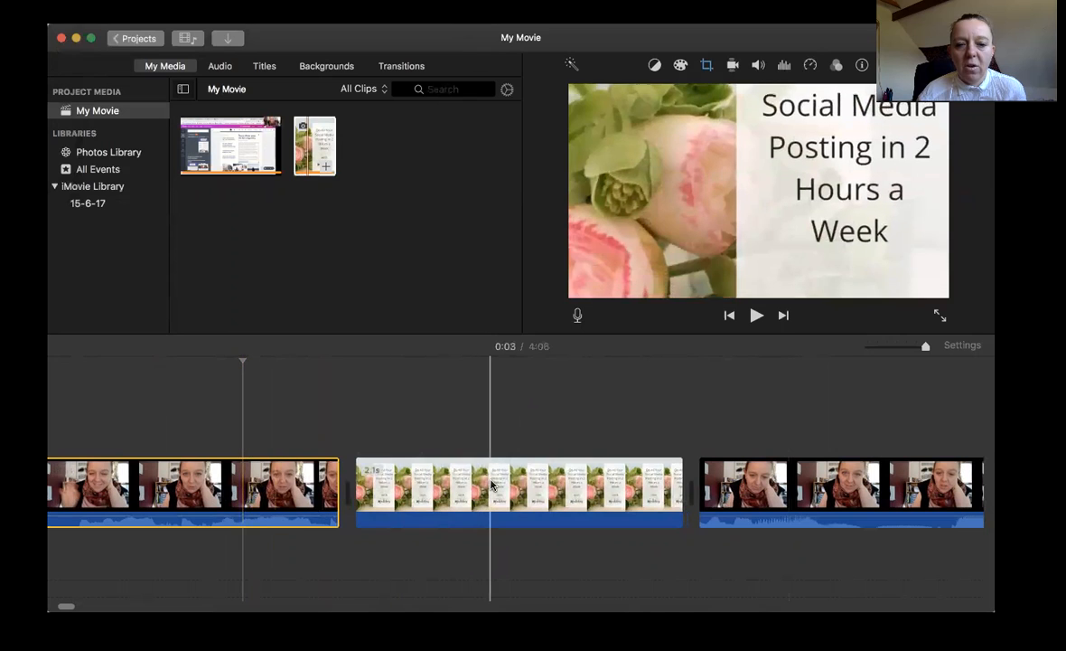
left_click(532, 475)
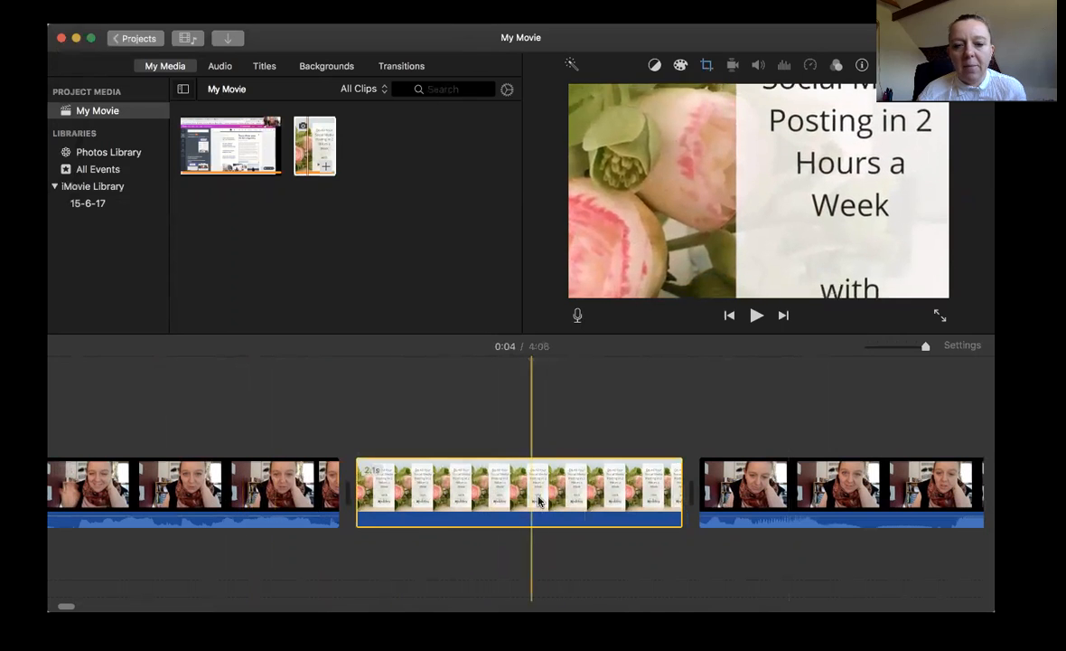
left_click(290, 470)
key("space")
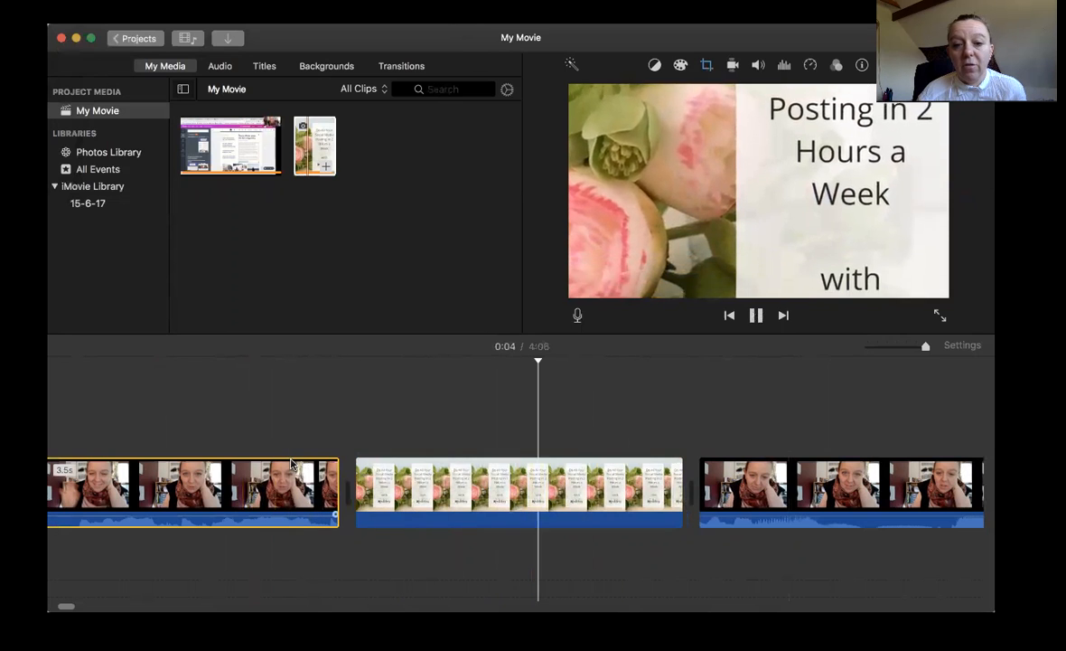
key("space")
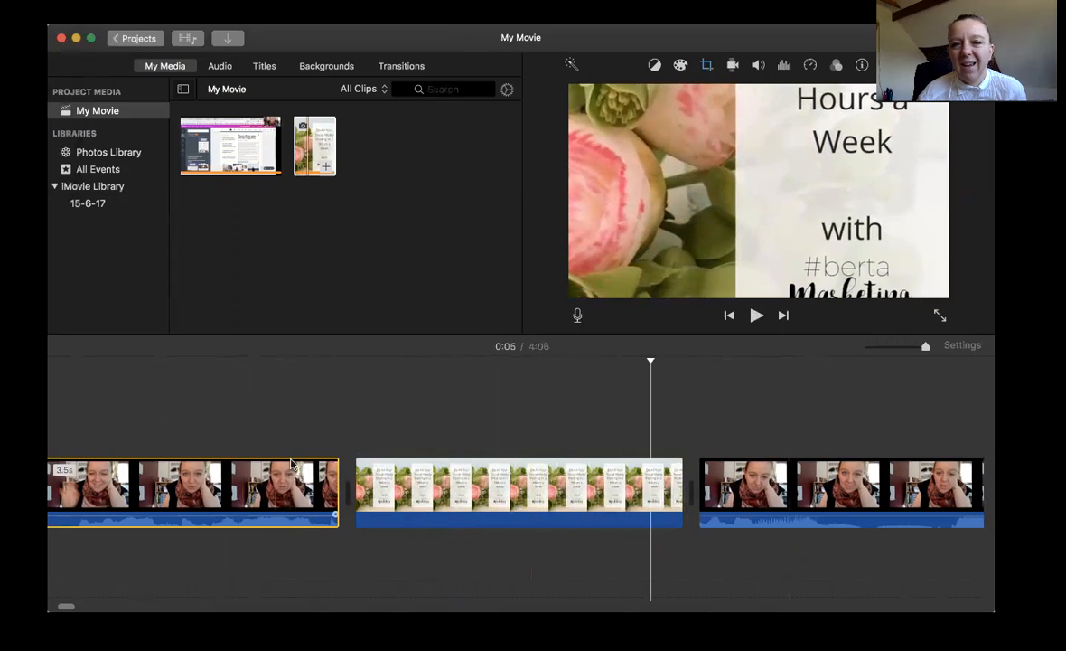
Try the Ken Burns cropping style on the first clip, set it to Fit, and play back the passage.
left_click(706, 68)
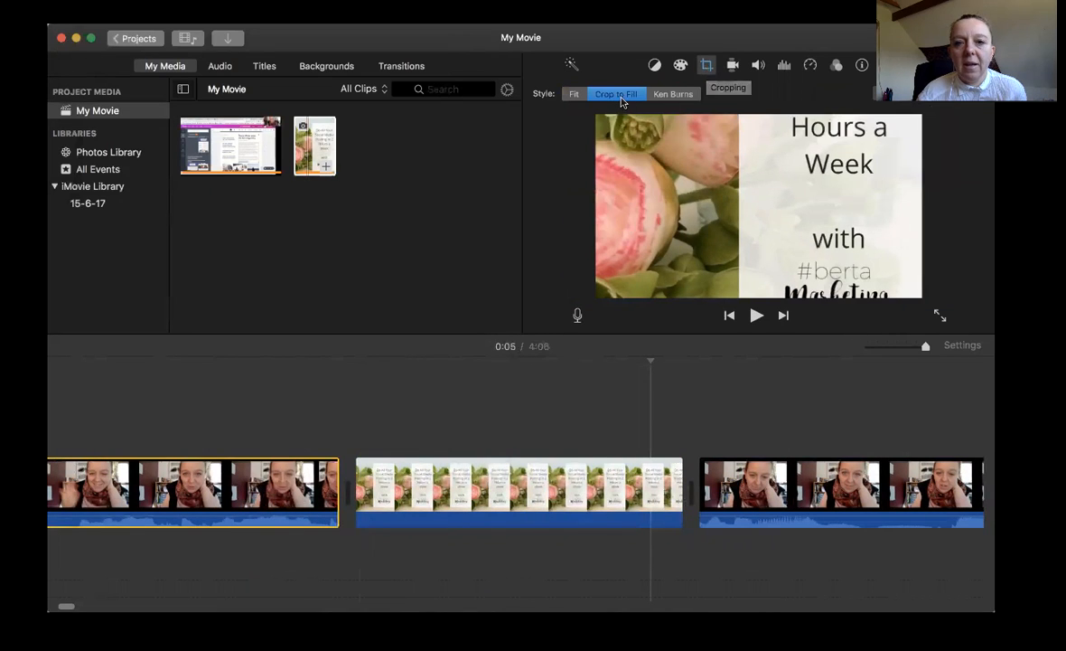
left_click(673, 96)
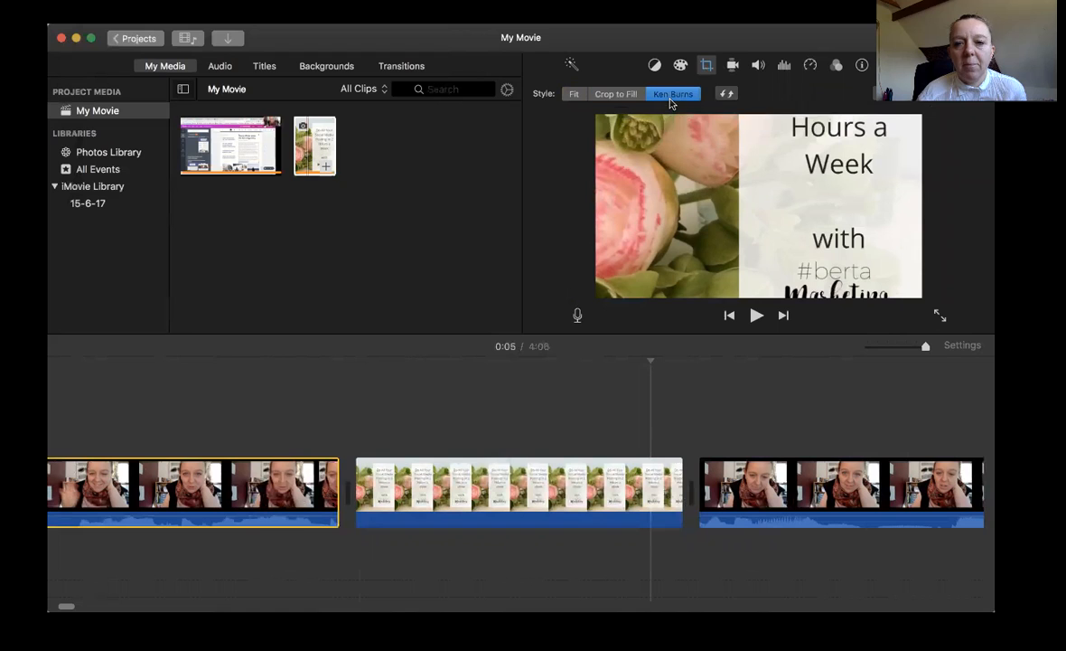
left_click(575, 96)
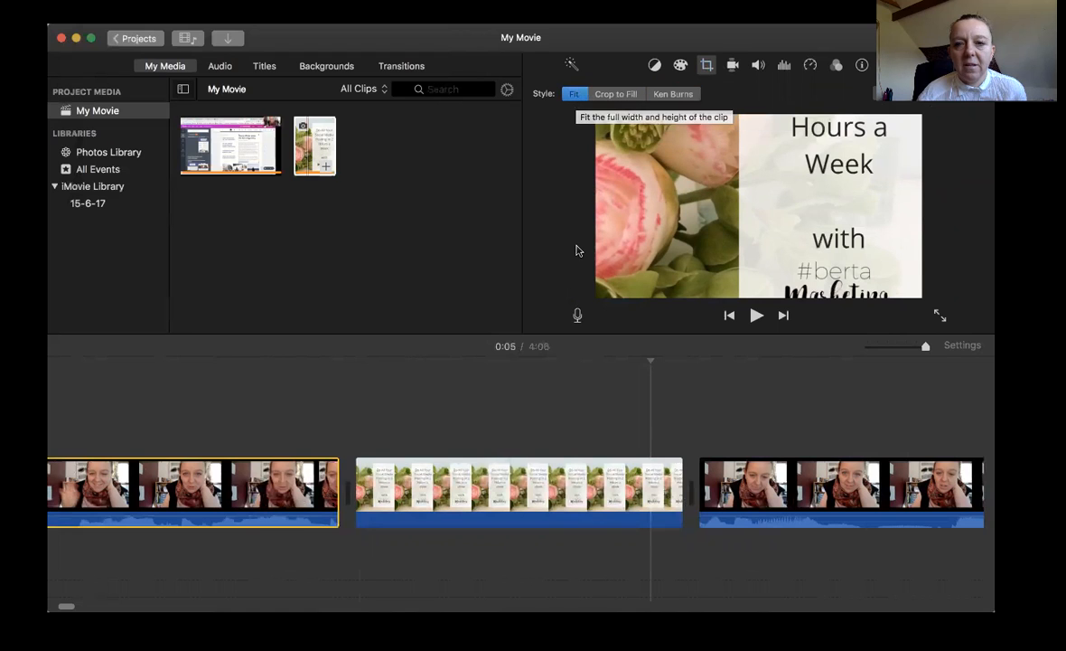
left_click(270, 488)
key("space")
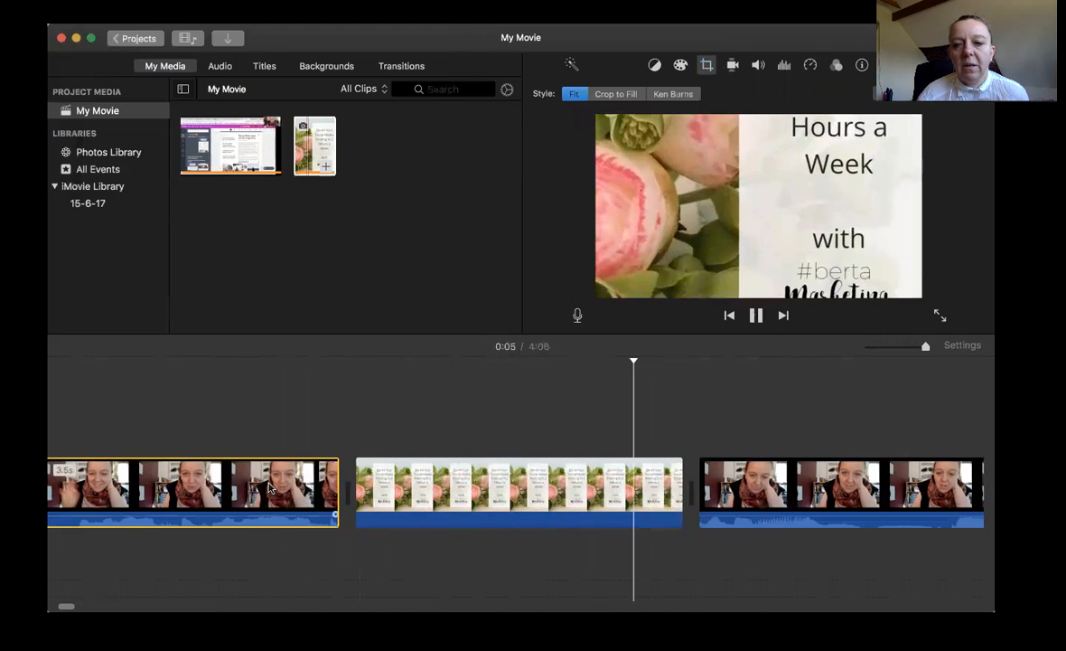
key("space")
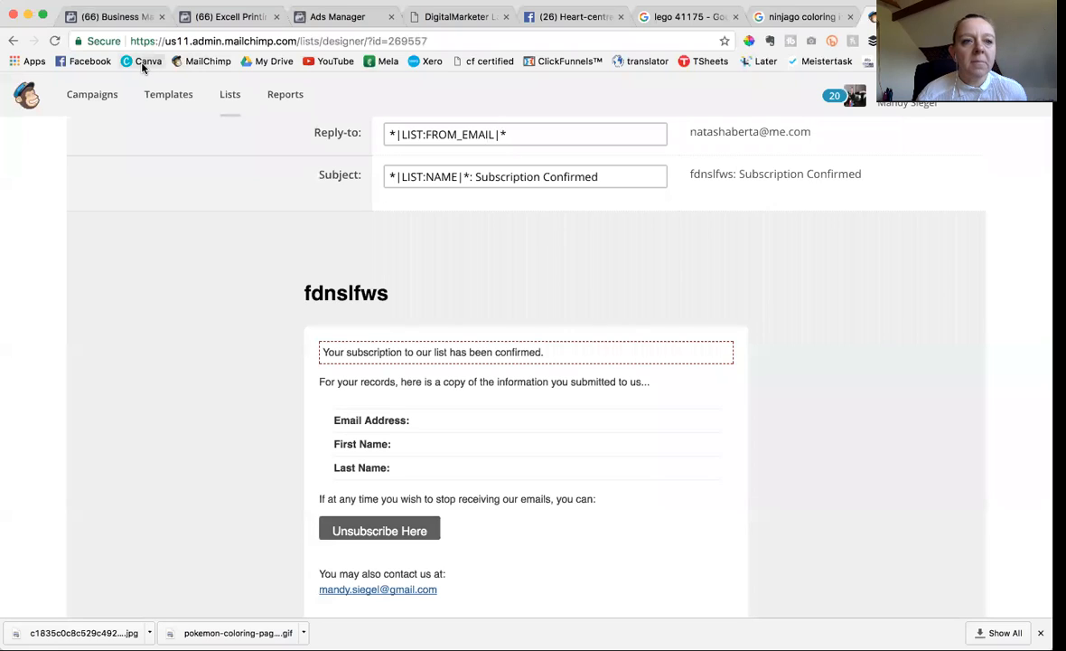
Switch to Canva in the browser and create a new YouTube Thumbnail design of 1280 x 720 px.
left_click(142, 64)
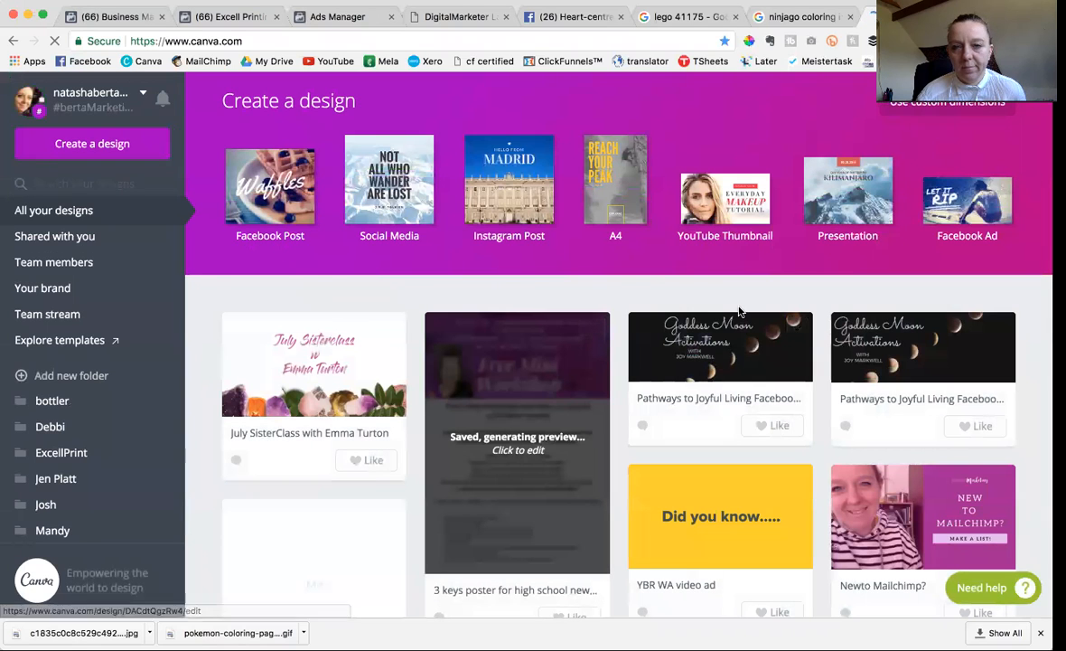
left_click(723, 204)
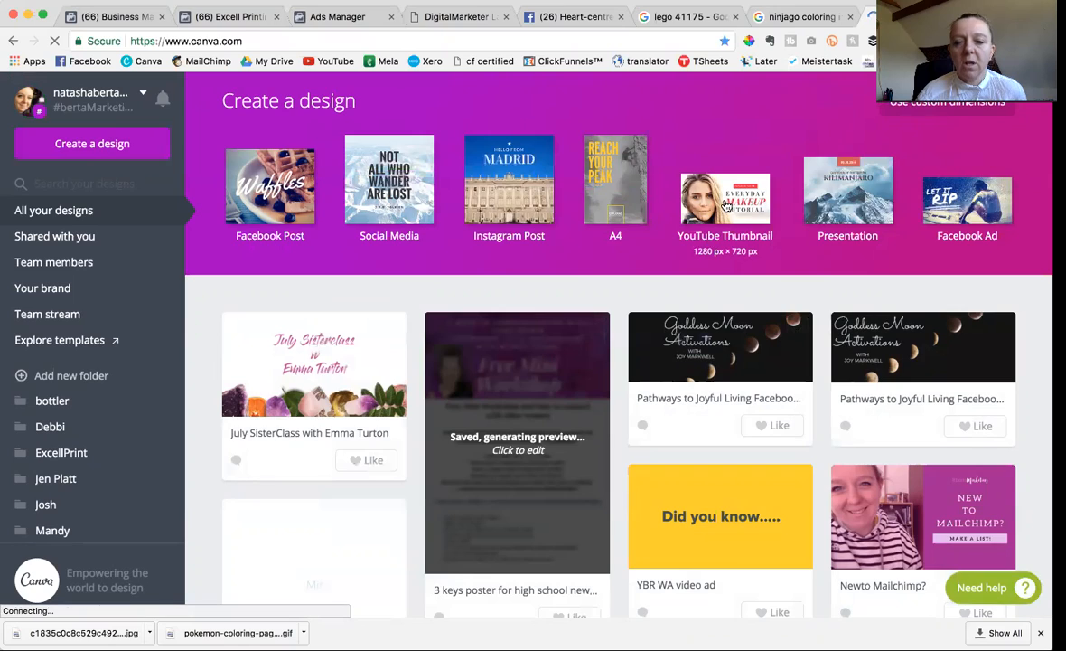
left_click(815, 18)
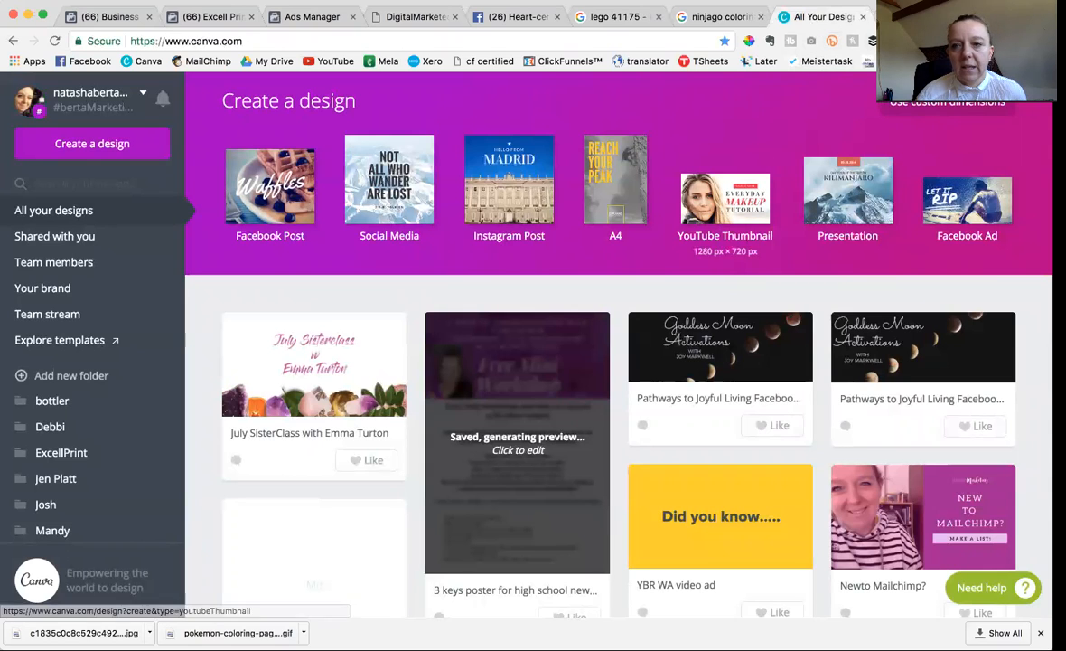
left_click(947, 99)
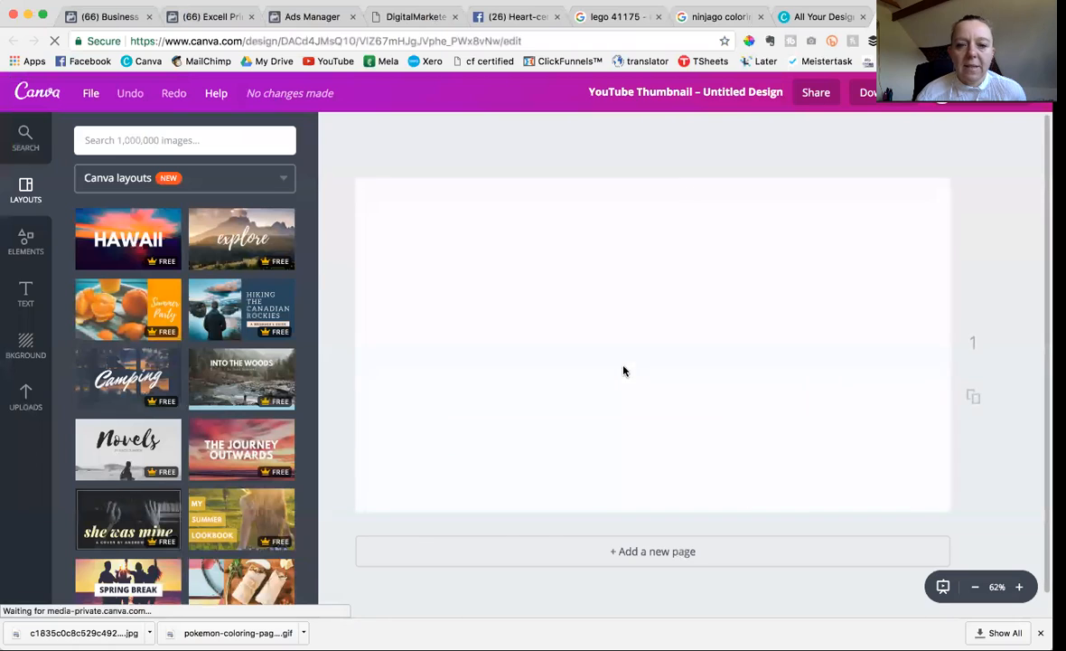
left_click(237, 389)
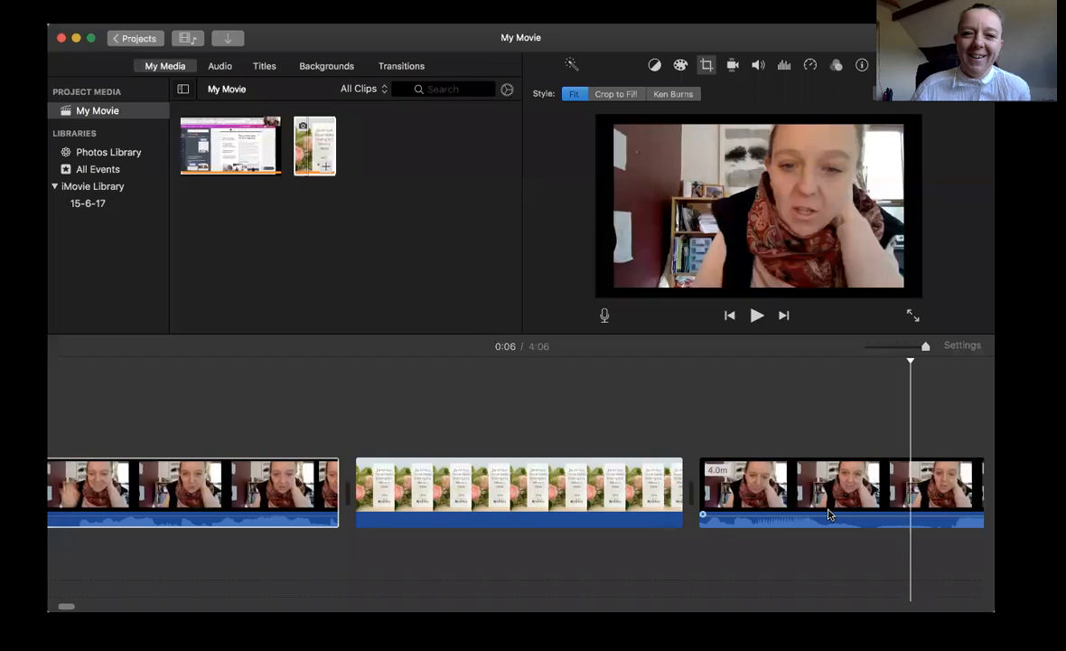
Back in iMovie, delete the image between the two video clips.
scroll(297, 484, "left", 8)
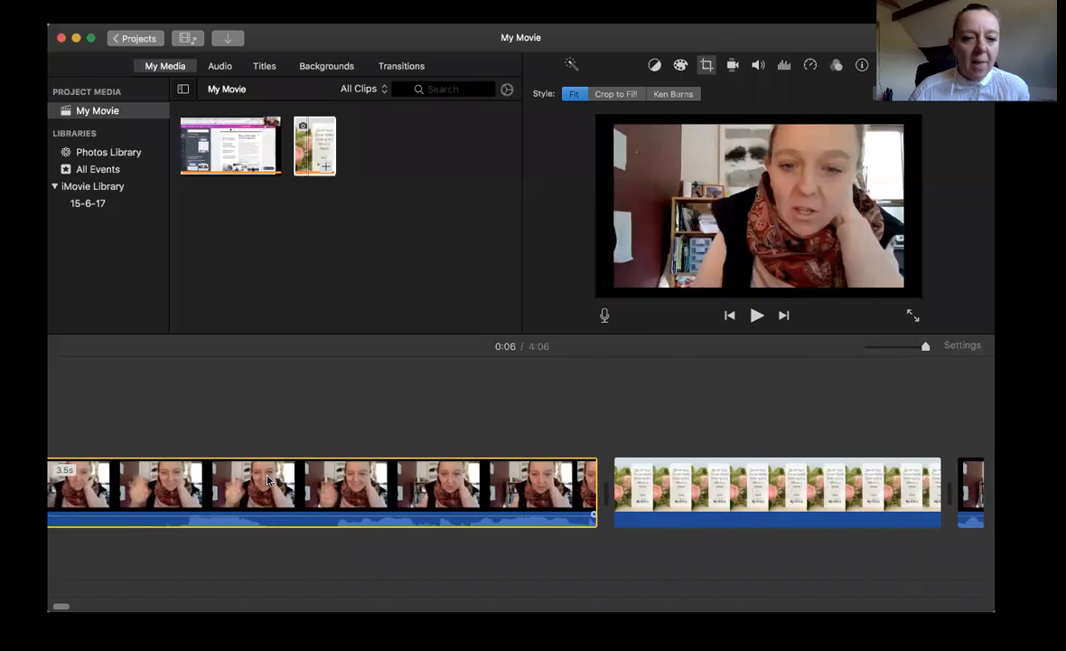
scroll(373, 488, "right", 5)
scroll(374, 489, "right", 3)
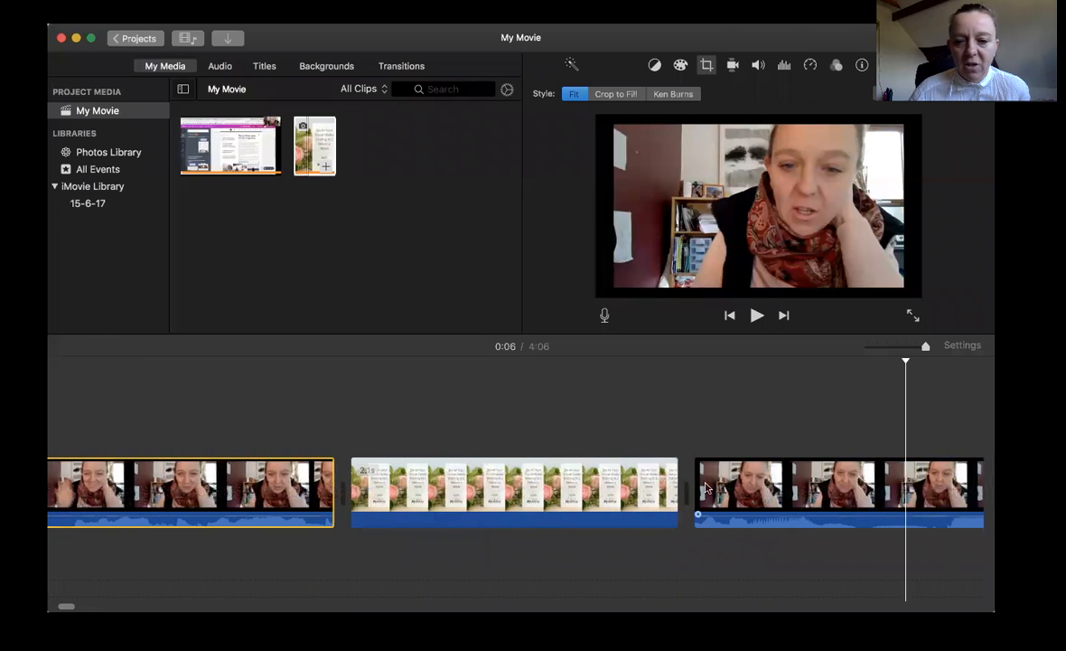
left_click(480, 495)
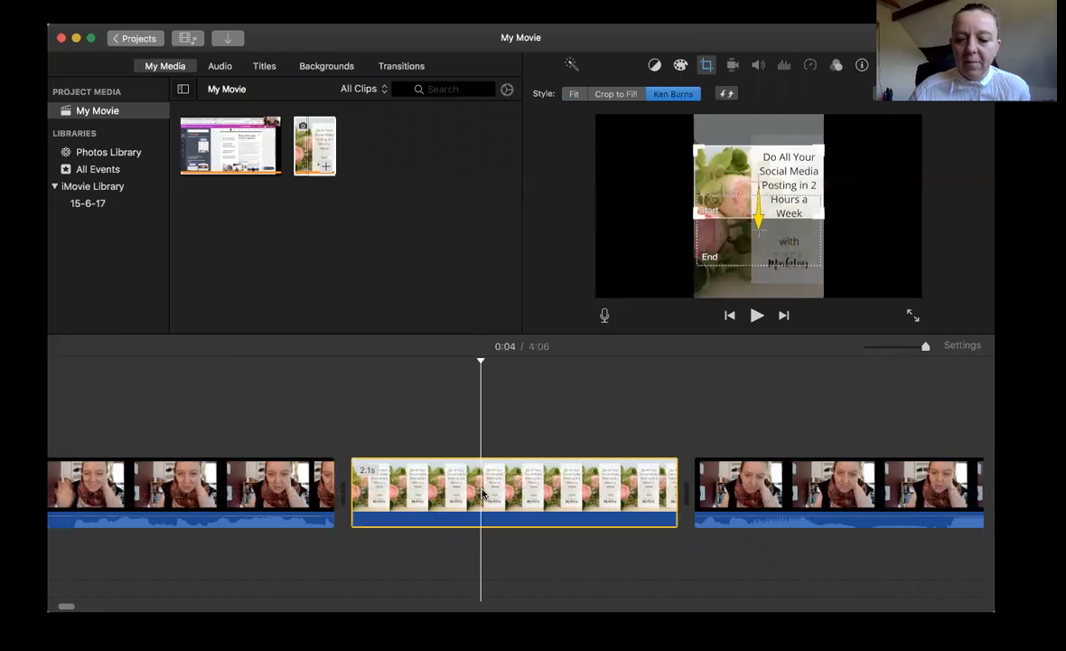
key("Delete")
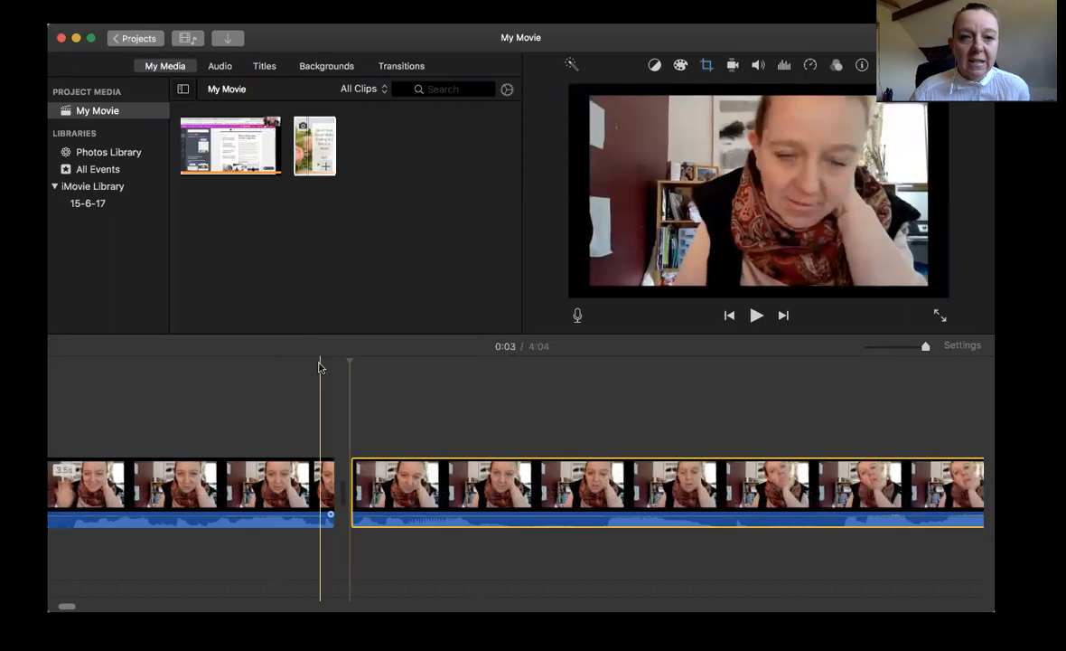
Browse the available transitions and preview Fade to Black and Doorway.
left_click(403, 72)
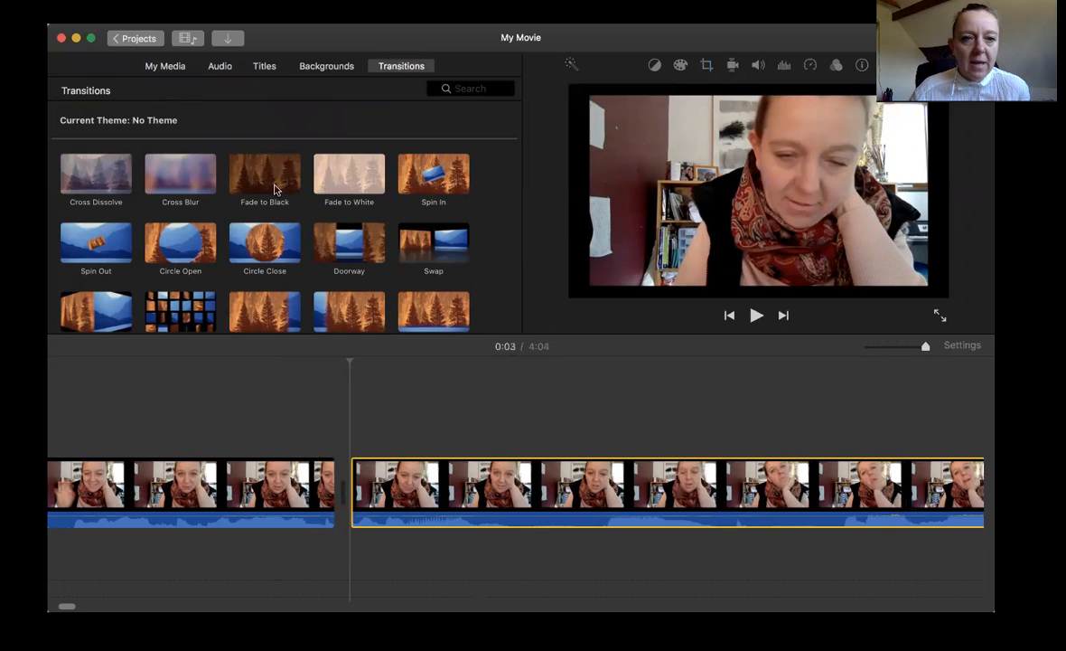
left_click(235, 177)
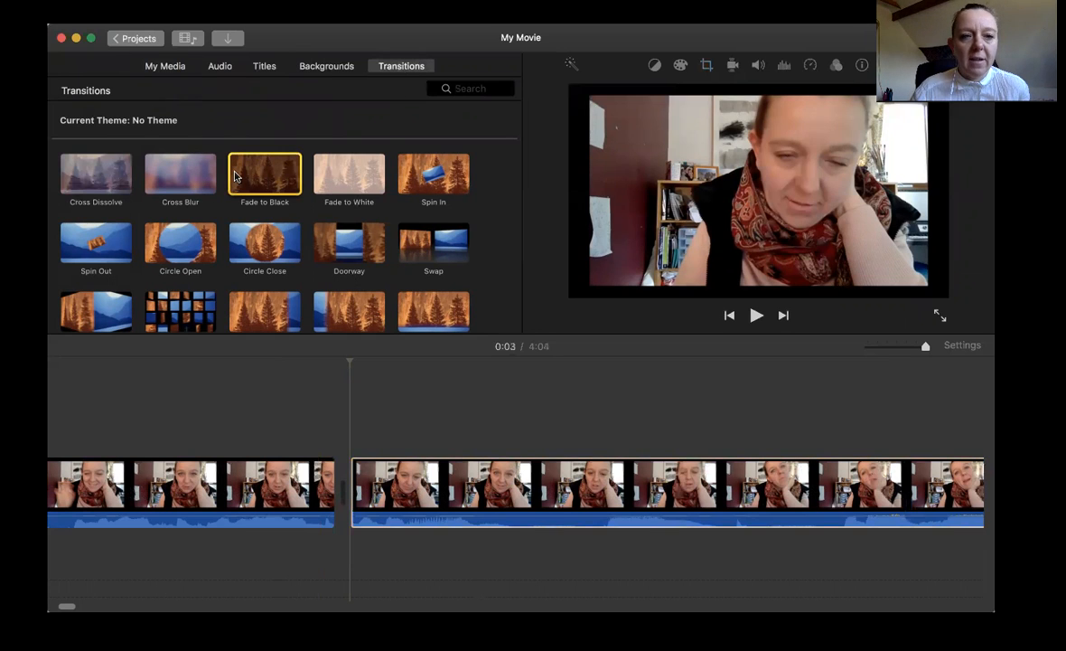
key("space")
key("space")
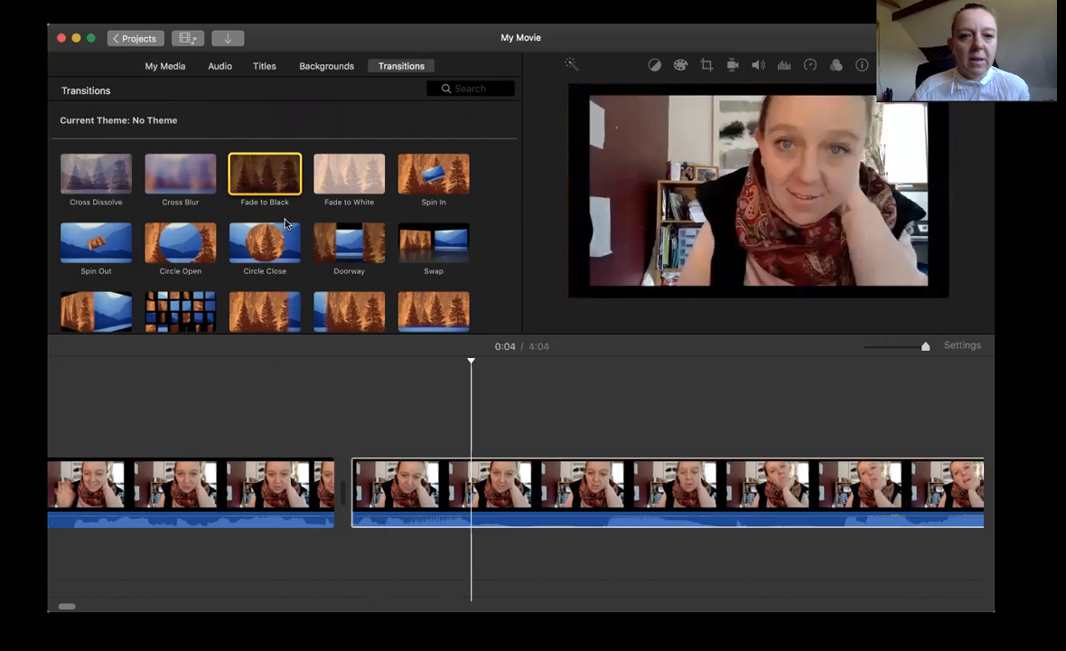
scroll(289, 240, "down", 2)
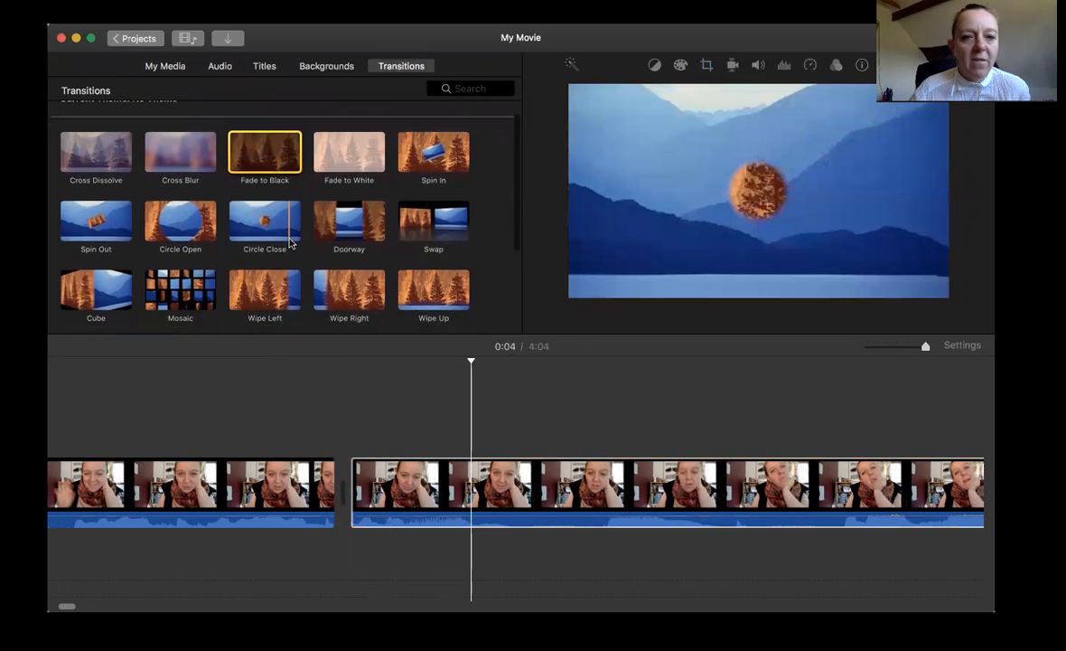
left_click(316, 215)
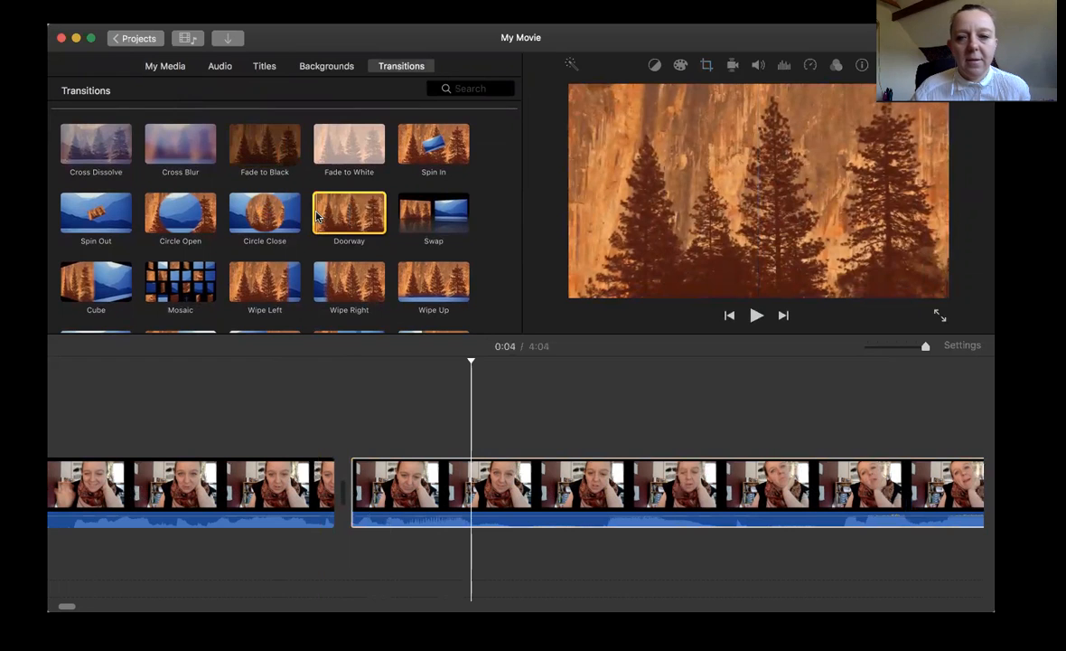
key("space")
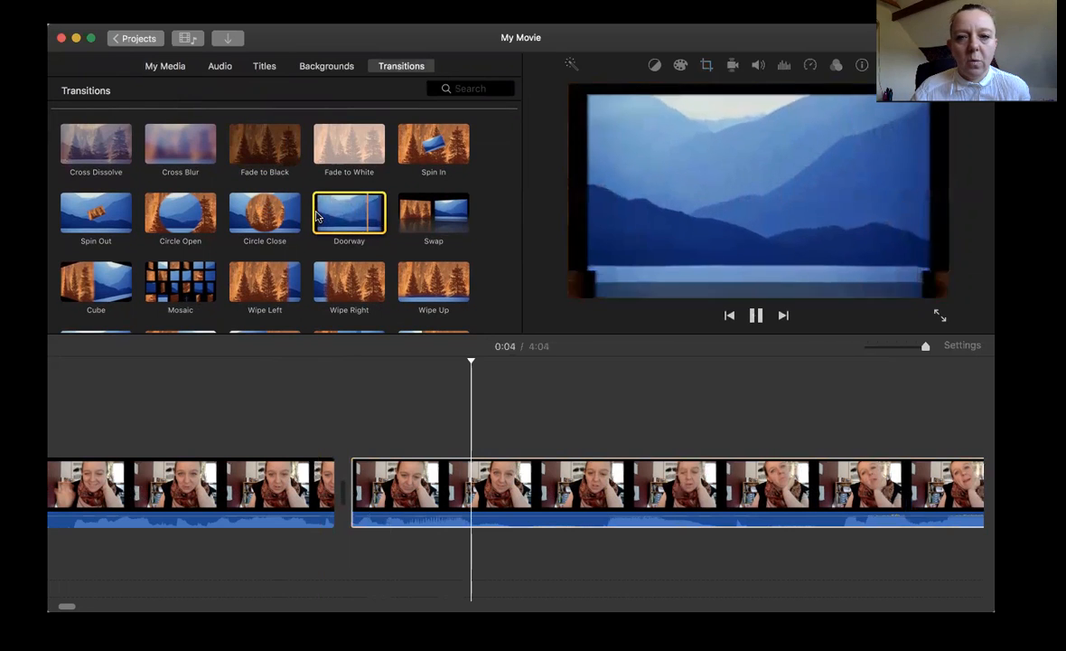
scroll(274, 264, "down", 1)
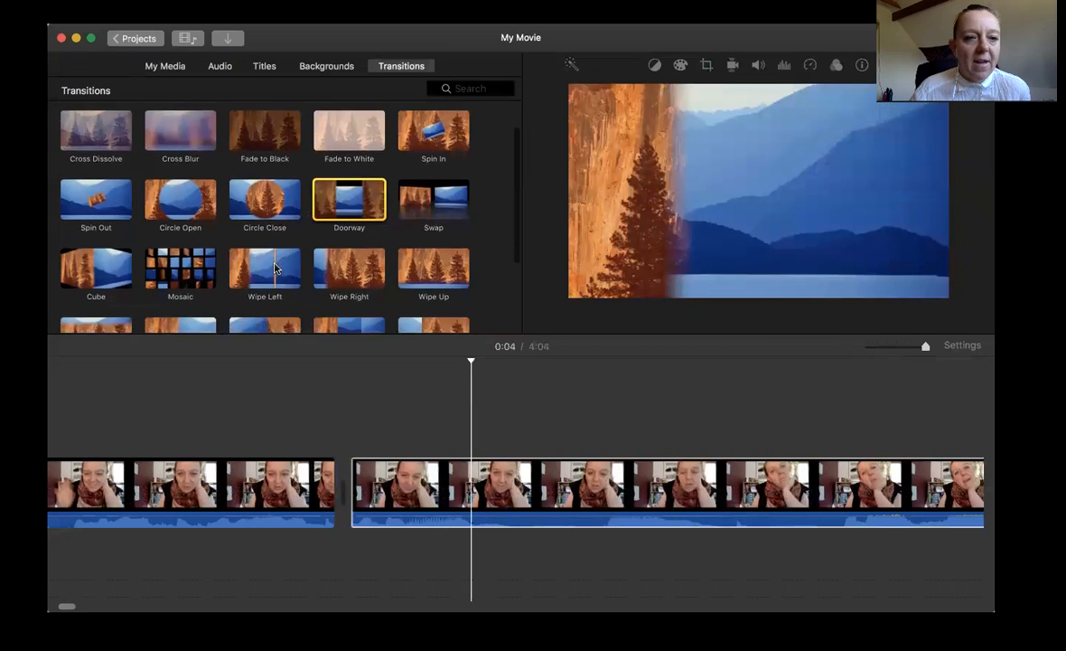
Preview the Cube transition, insert it between the two video clips, and play back the passage across it.
left_click(63, 260)
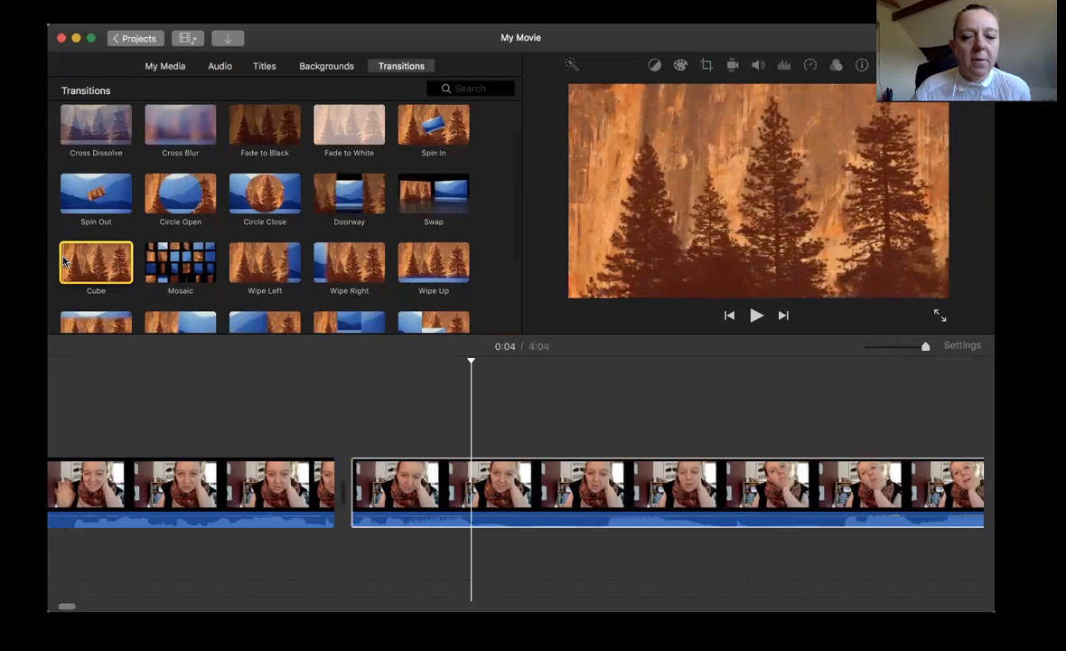
key("space")
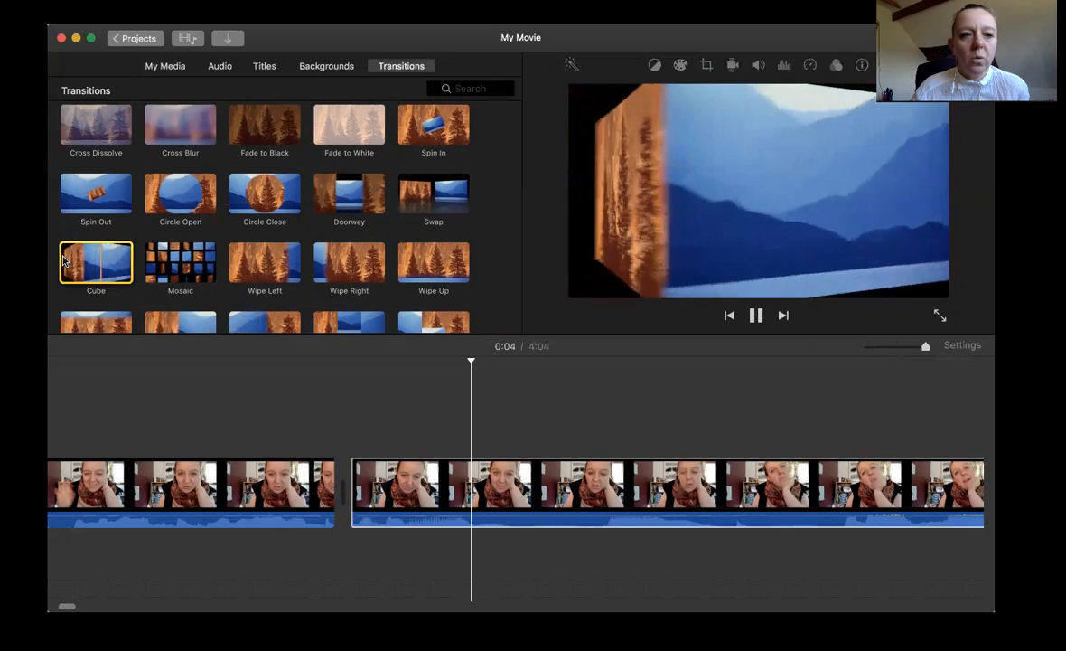
mouse_move(64, 260)
left_mouse_down()
mouse_move(172, 309)
mouse_move(299, 441)
mouse_move(249, 492)
left_mouse_up()
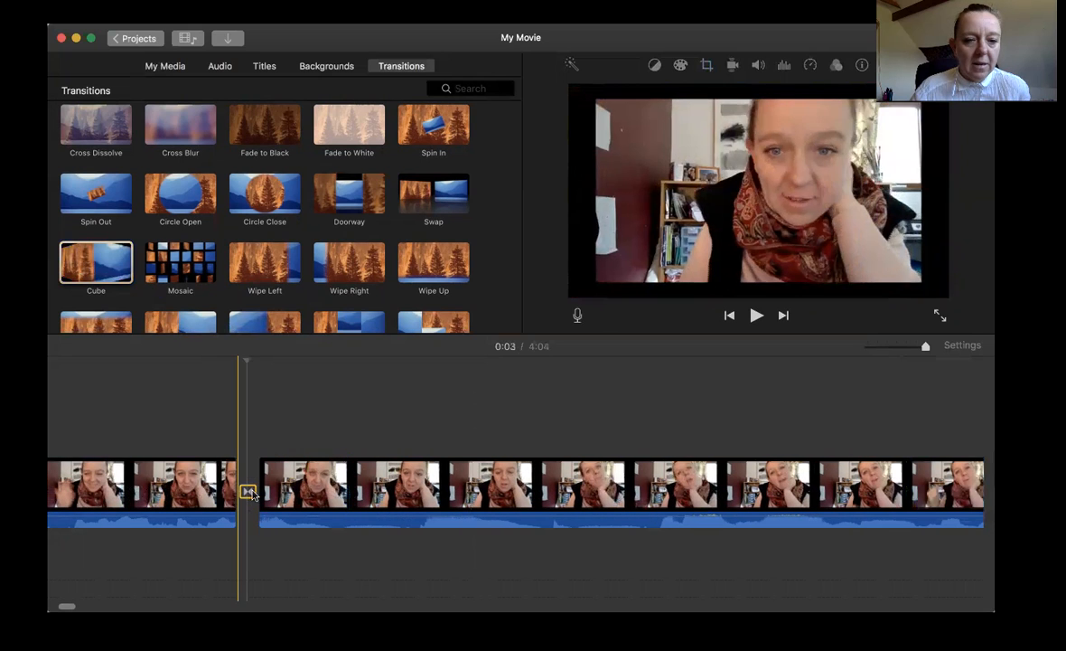
left_click(152, 499)
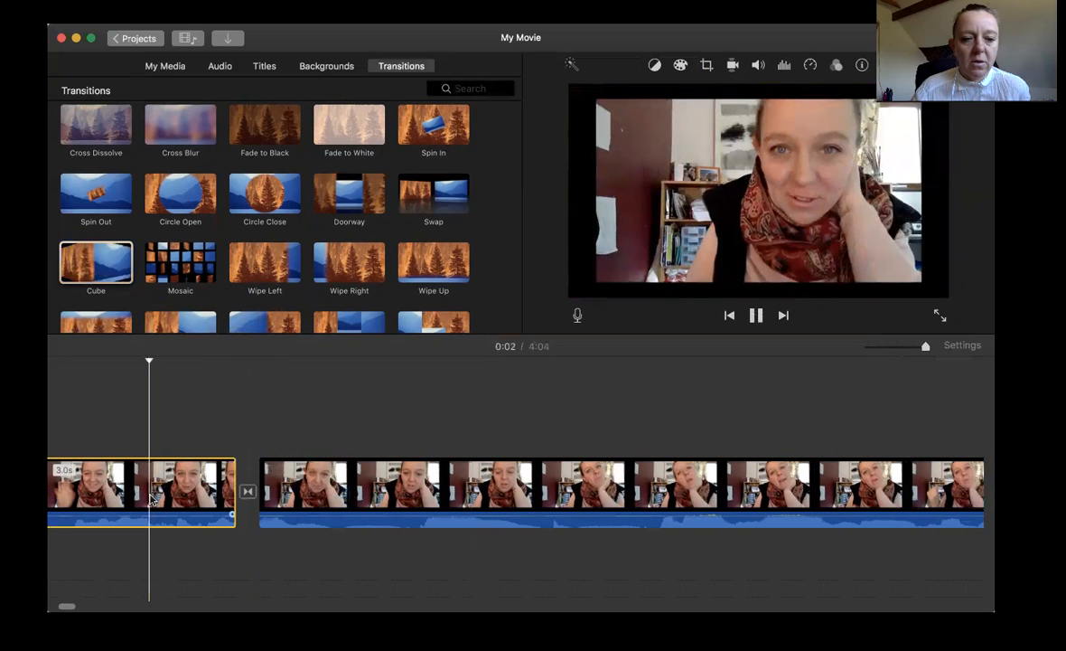
key("space")
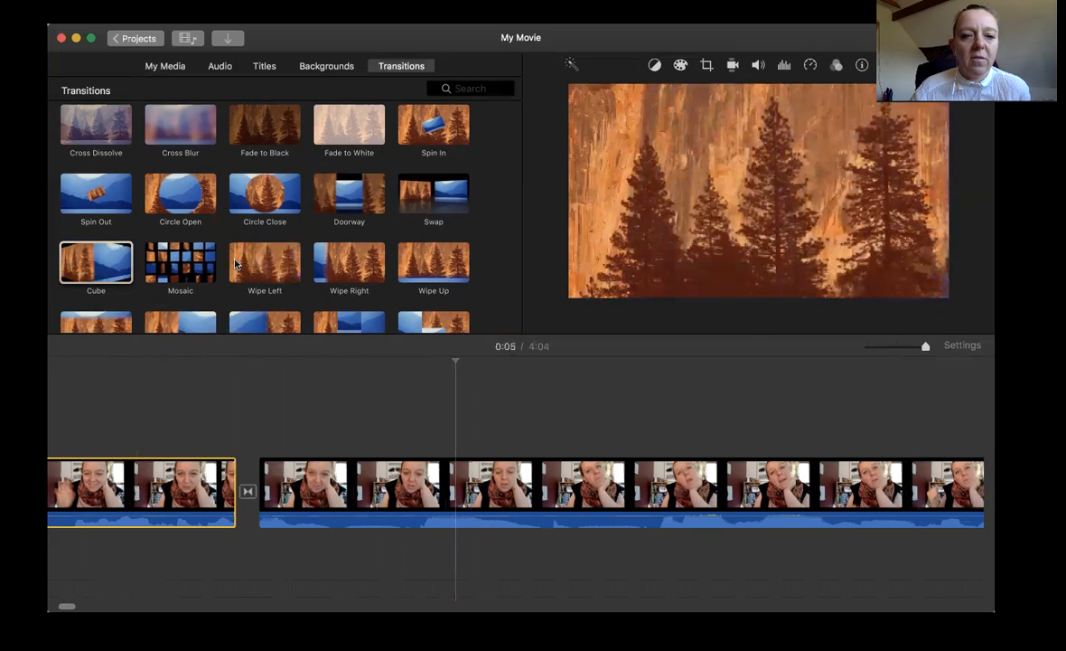
Look through the remaining transitions and select Mosaic to examine it.
scroll(234, 263, "down", 3)
left_click(164, 151)
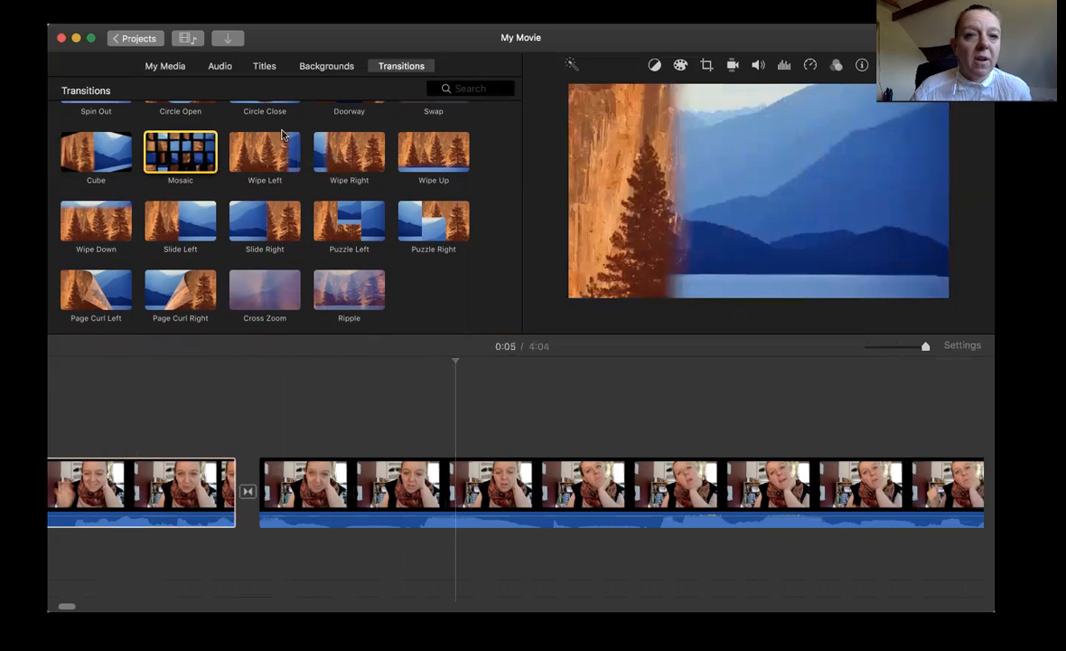
Look through the iTunes and Sound Effects collections of the available audio.
left_click(222, 67)
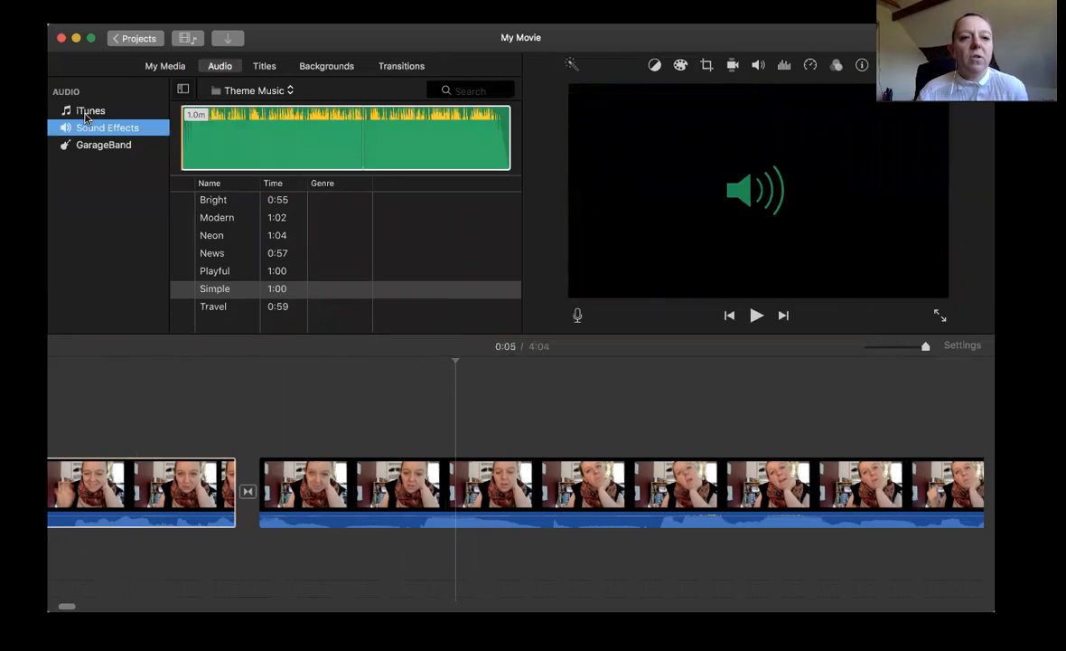
left_click(88, 111)
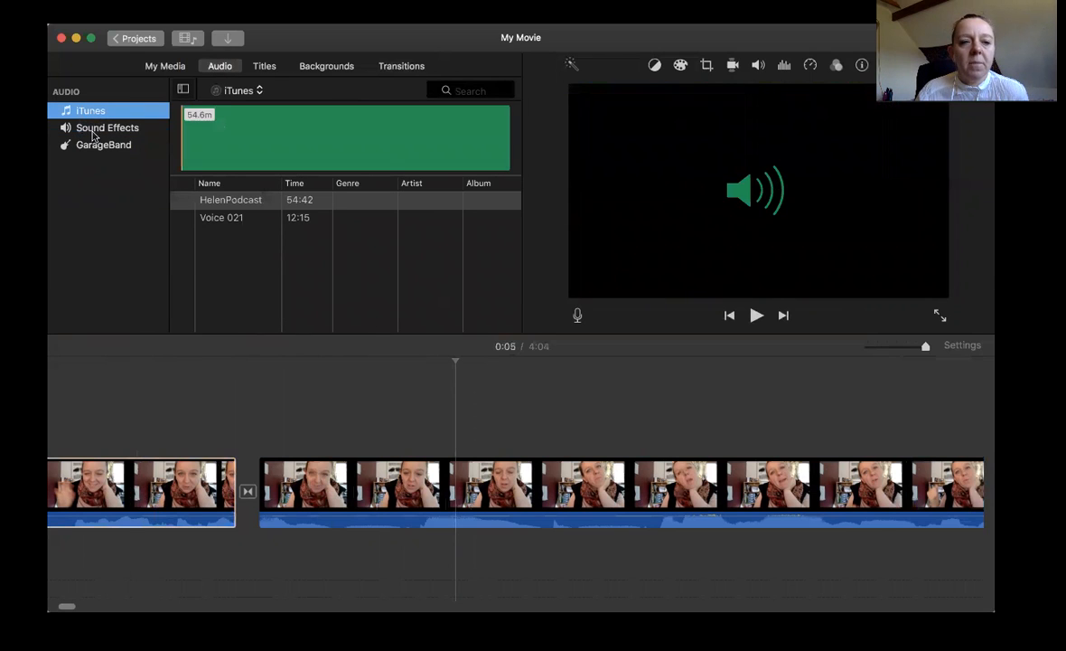
left_click(94, 132)
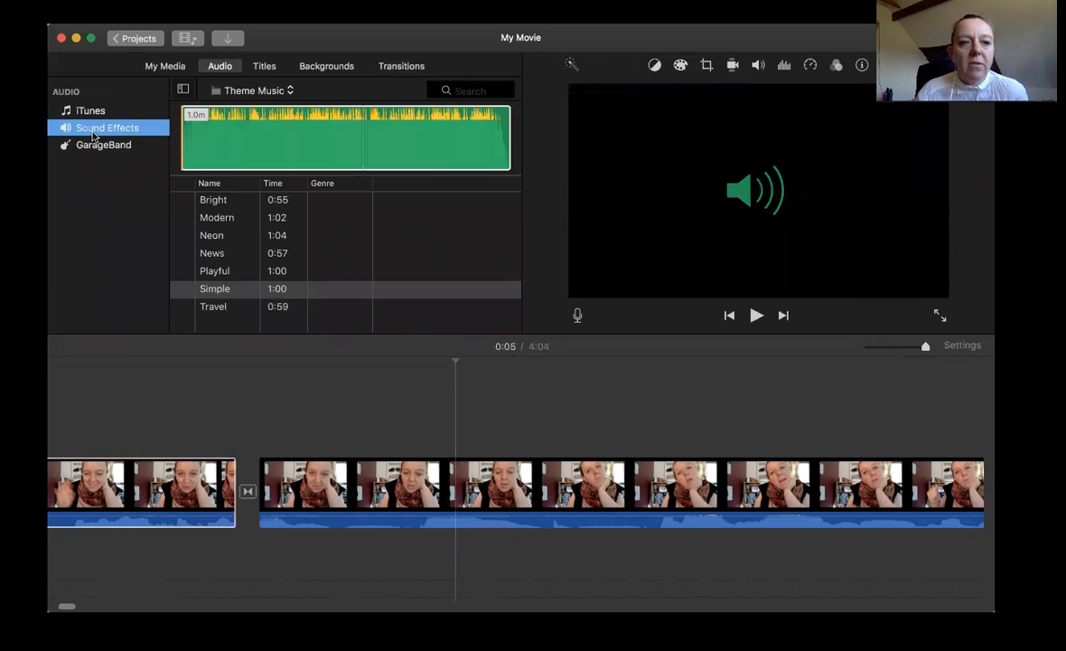
Preview the Forest sound from the Ambience sound effects and add it as background audio from the start of the movie.
left_click(290, 91)
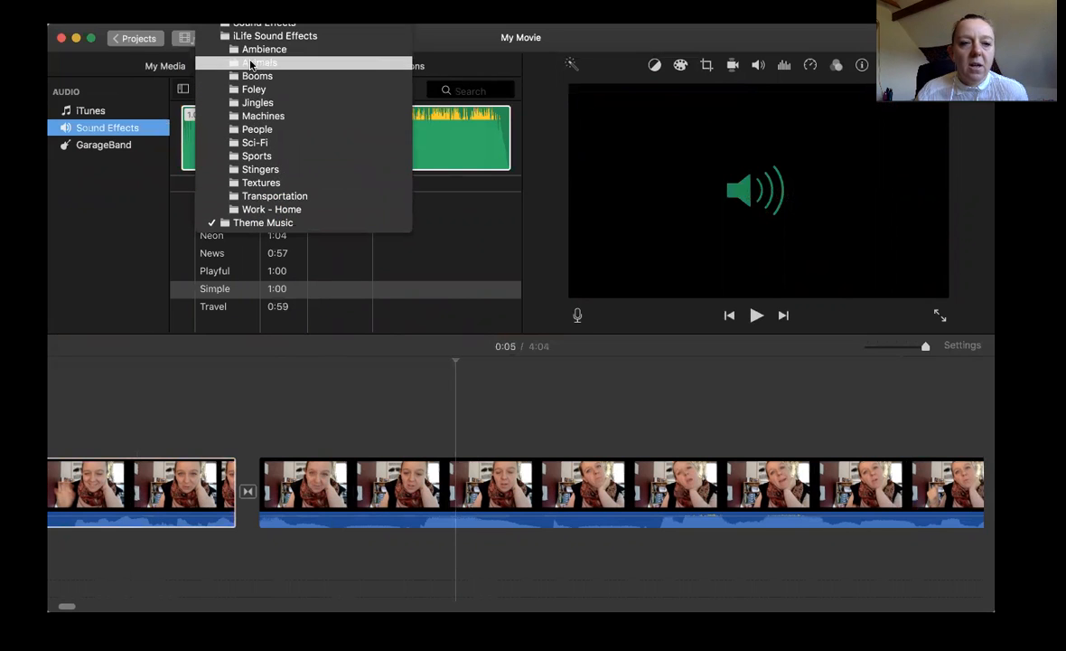
left_click(255, 50)
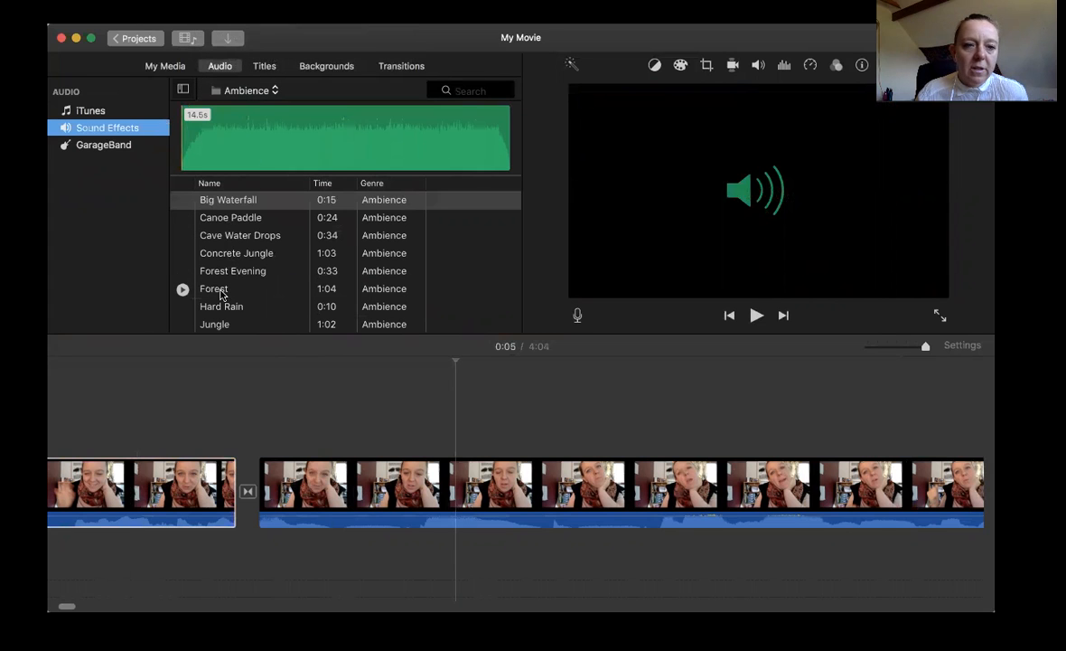
left_click(214, 290)
left_click(183, 290)
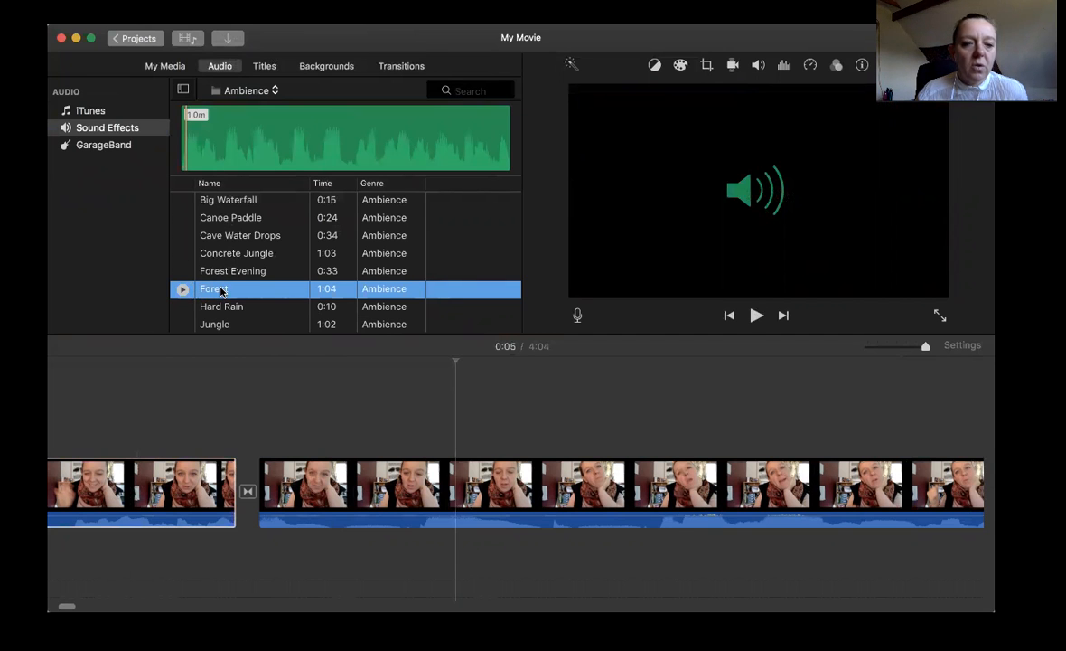
scroll(184, 407, "left", 5)
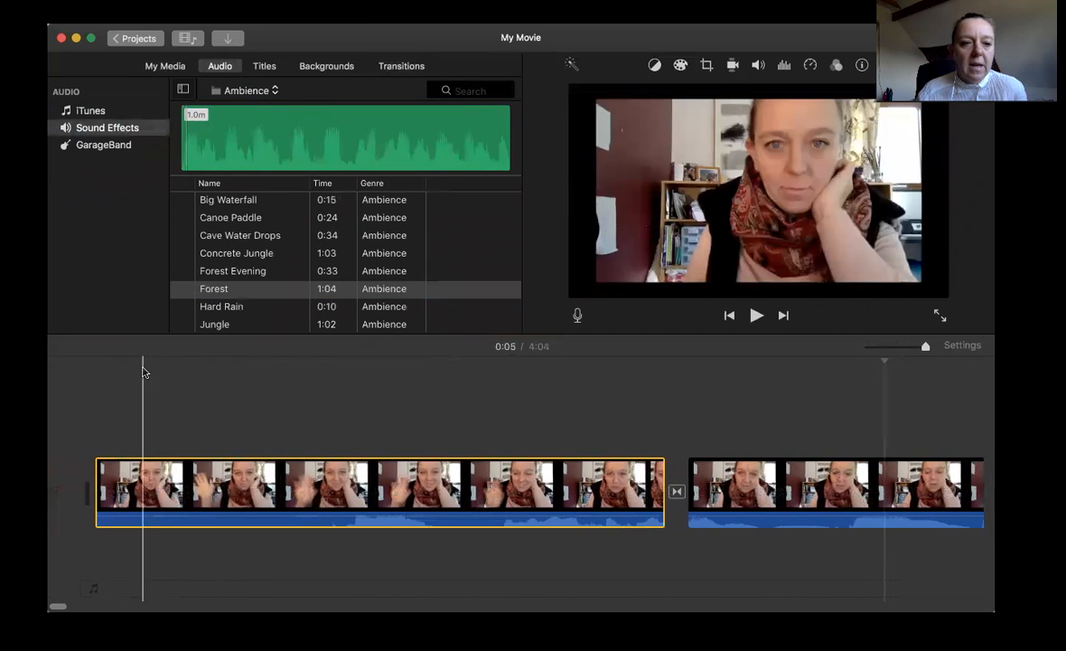
left_click_drag(253, 291, 95, 588)
Try to extend the Forest audio past its end, and shorten the track to 53.1 s.
scroll(521, 529, "right", 20)
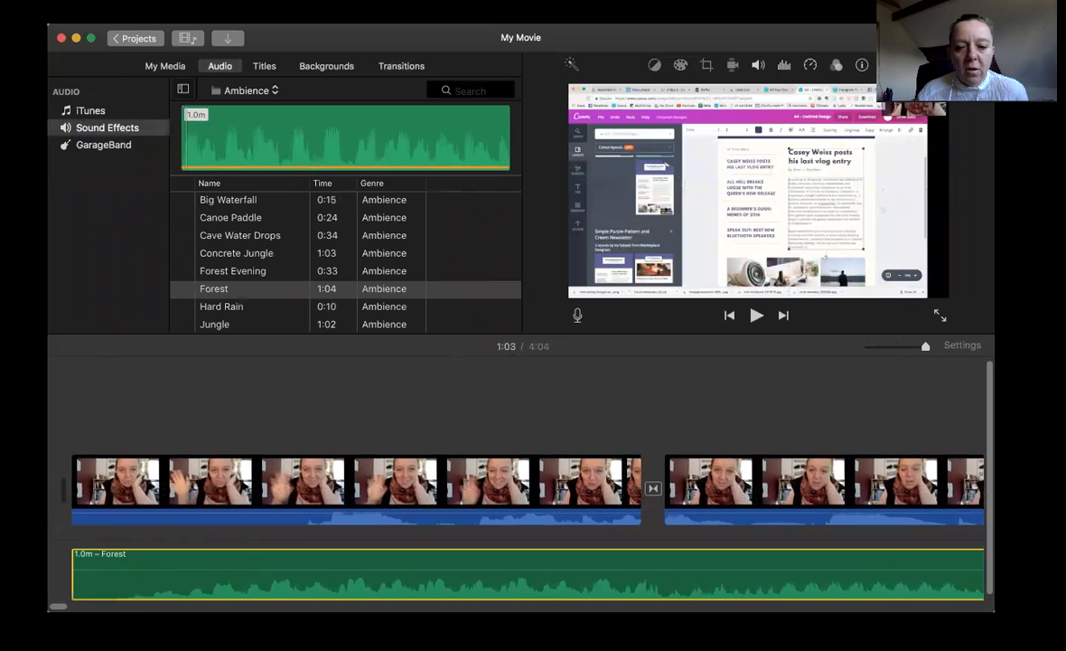
scroll(515, 528, "right", 15)
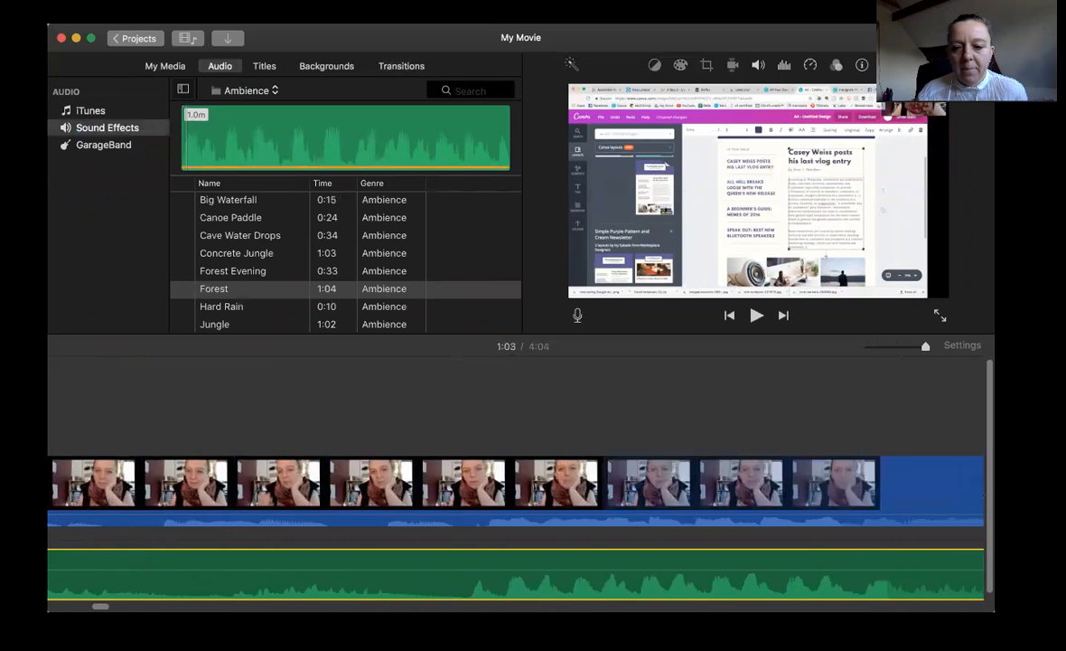
scroll(516, 528, "right", 15)
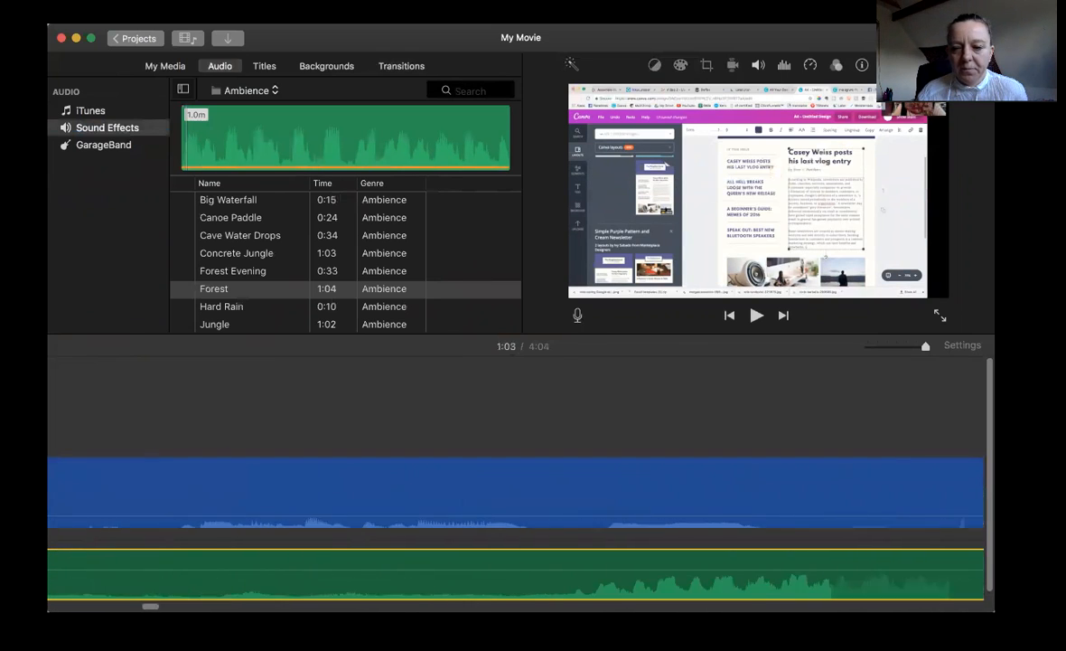
scroll(515, 529, "right", 8)
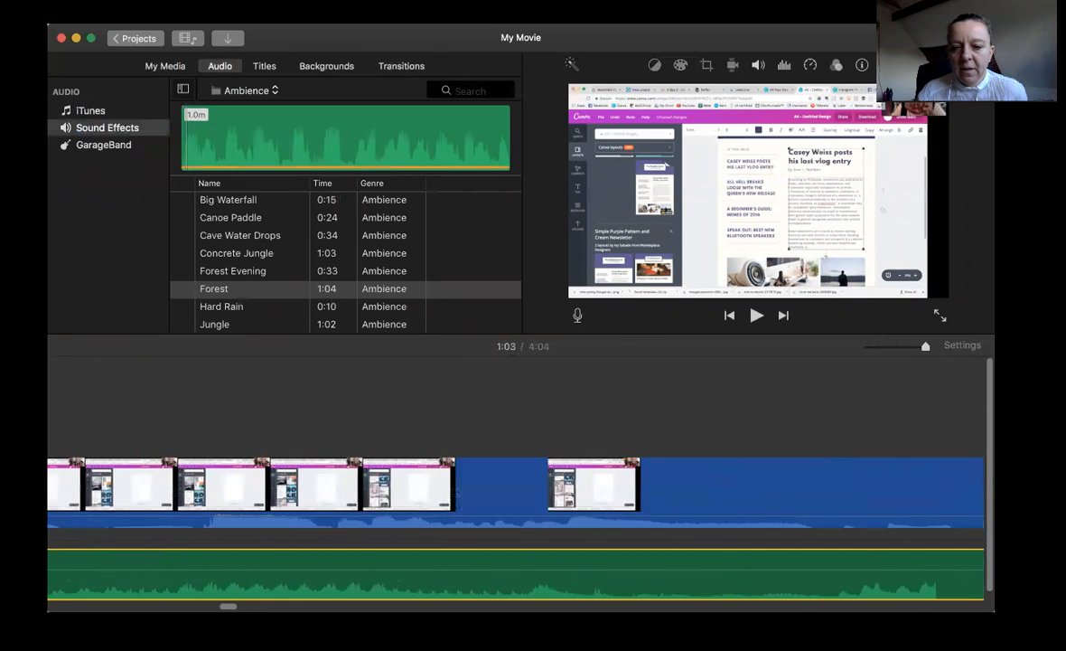
scroll(515, 529, "right", 4)
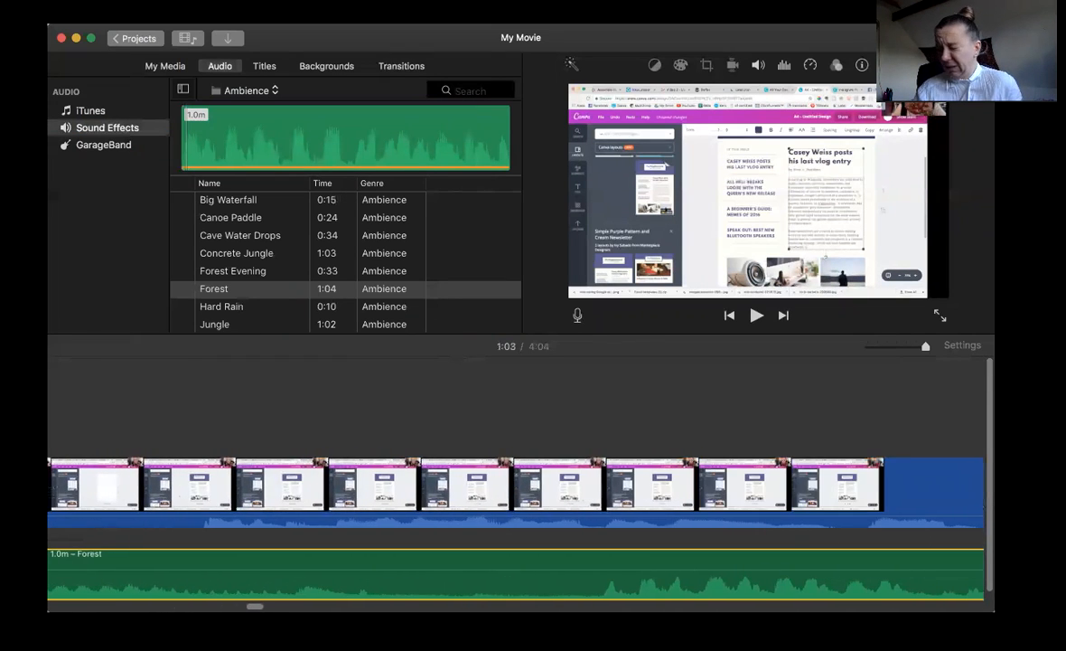
left_click_drag(926, 346, 907, 349)
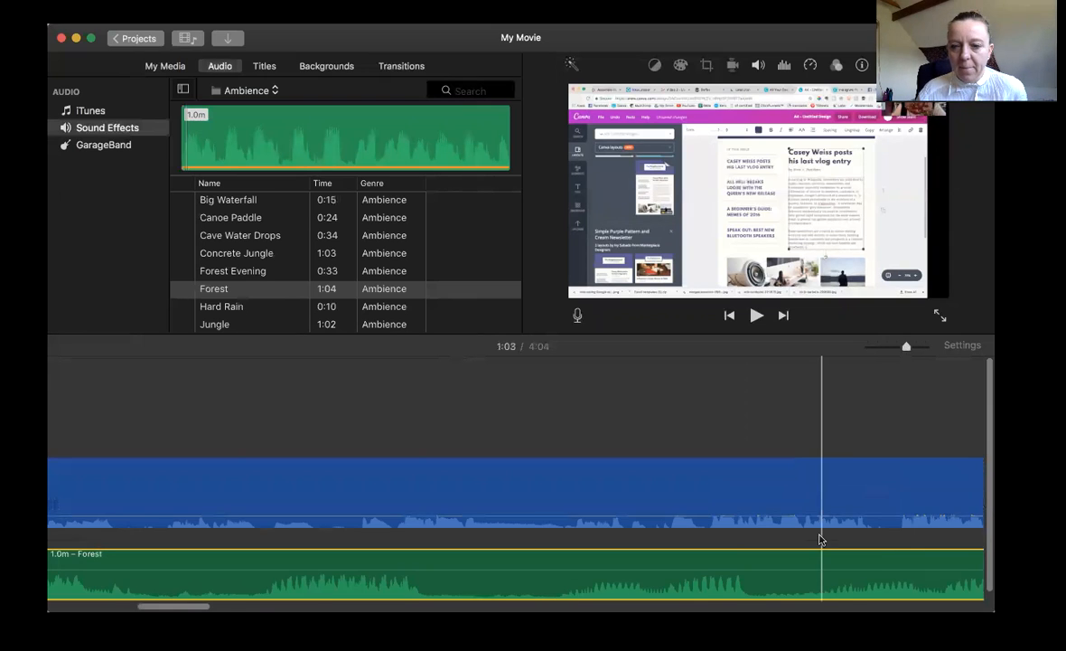
scroll(821, 540, "right", 6)
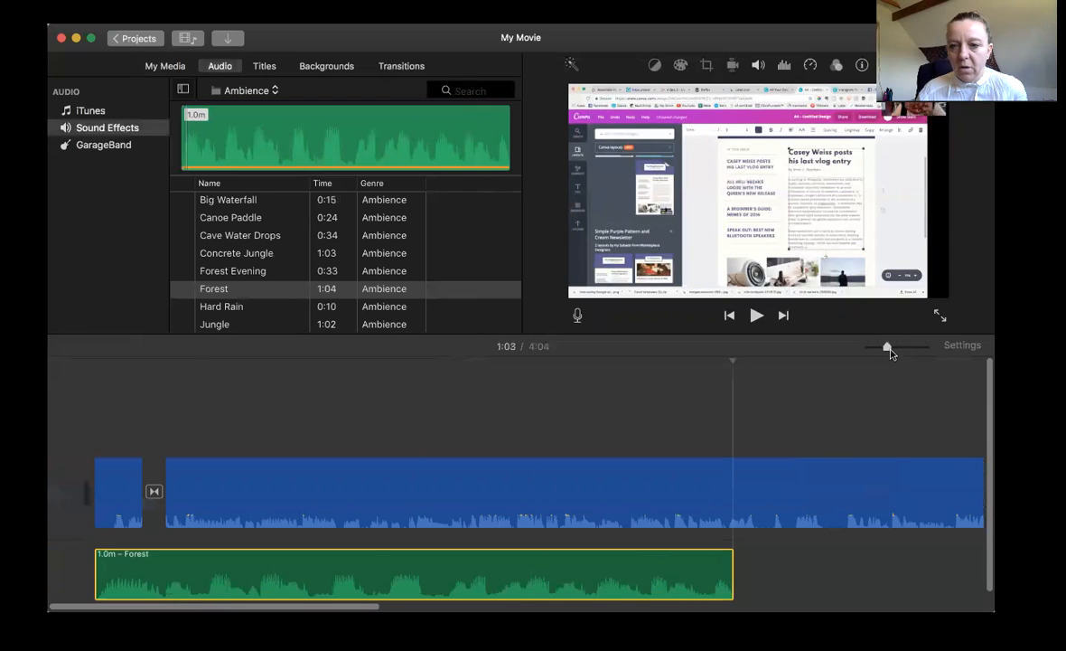
scroll(816, 487, "right", 2)
scroll(812, 491, "left", 5)
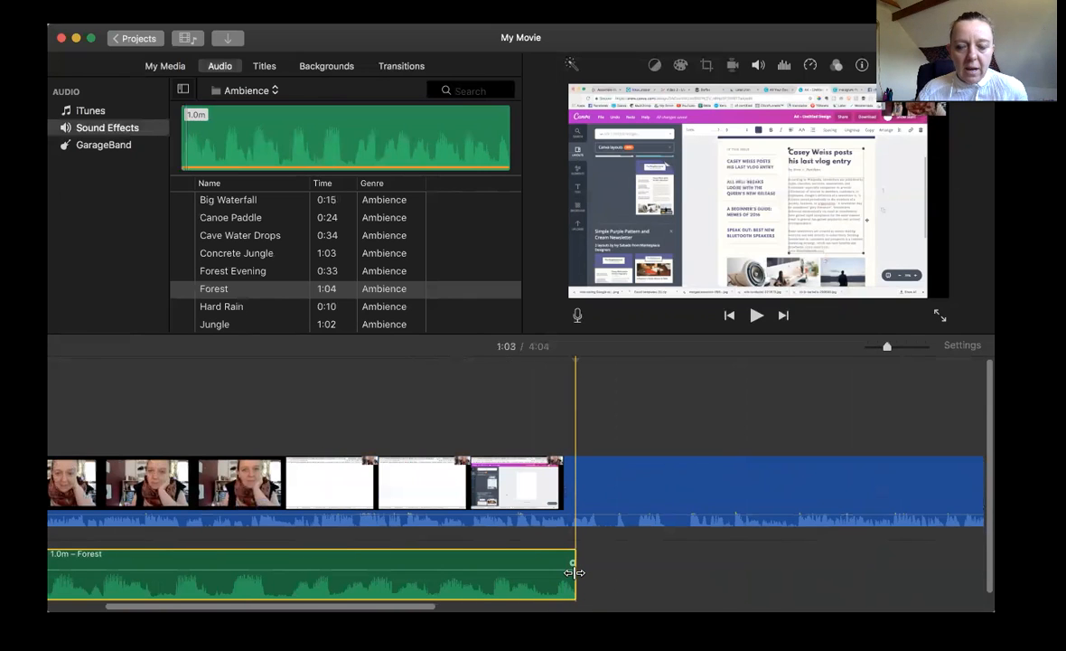
left_click_drag(575, 572, 653, 564)
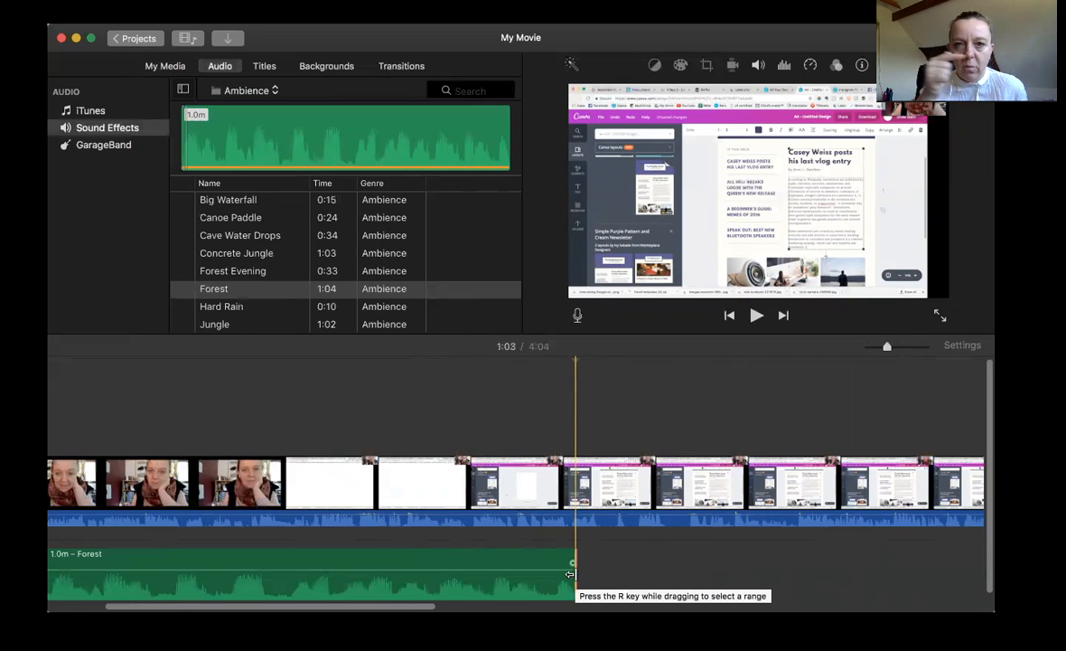
left_click(534, 579)
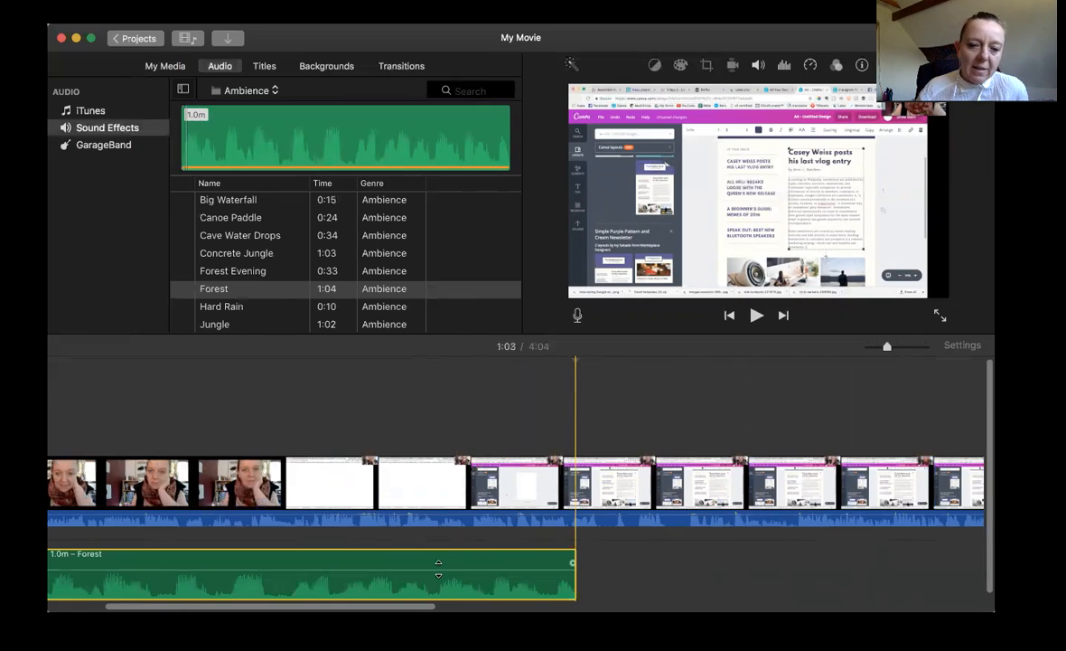
left_click_drag(568, 581, 471, 581)
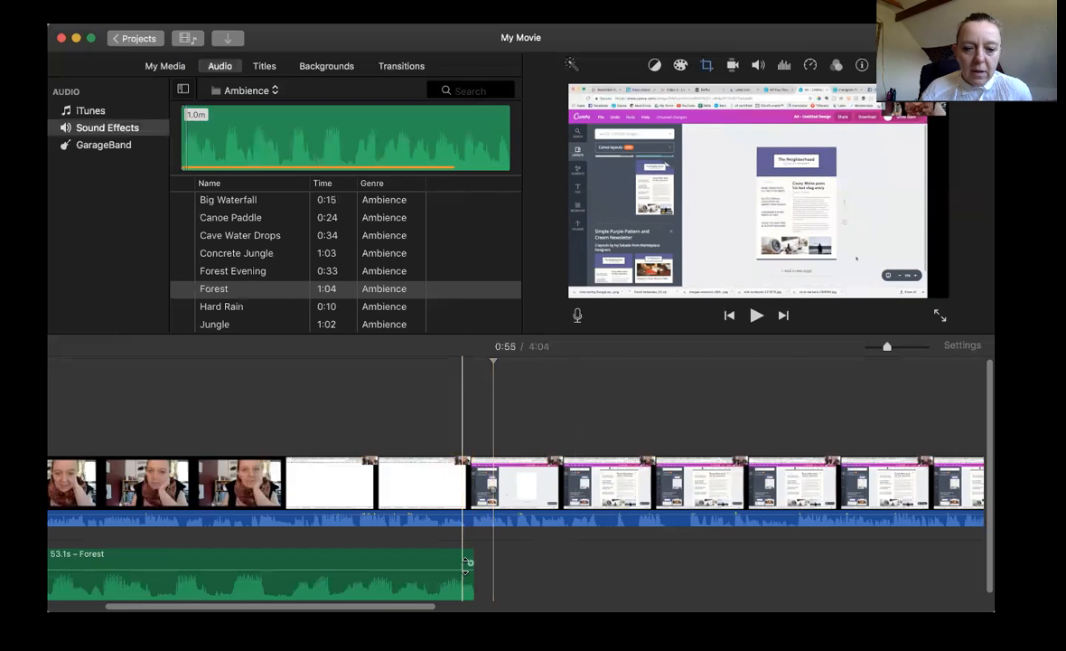
Add a long gradual fade-out to the end of the Forest audio.
left_click(430, 566)
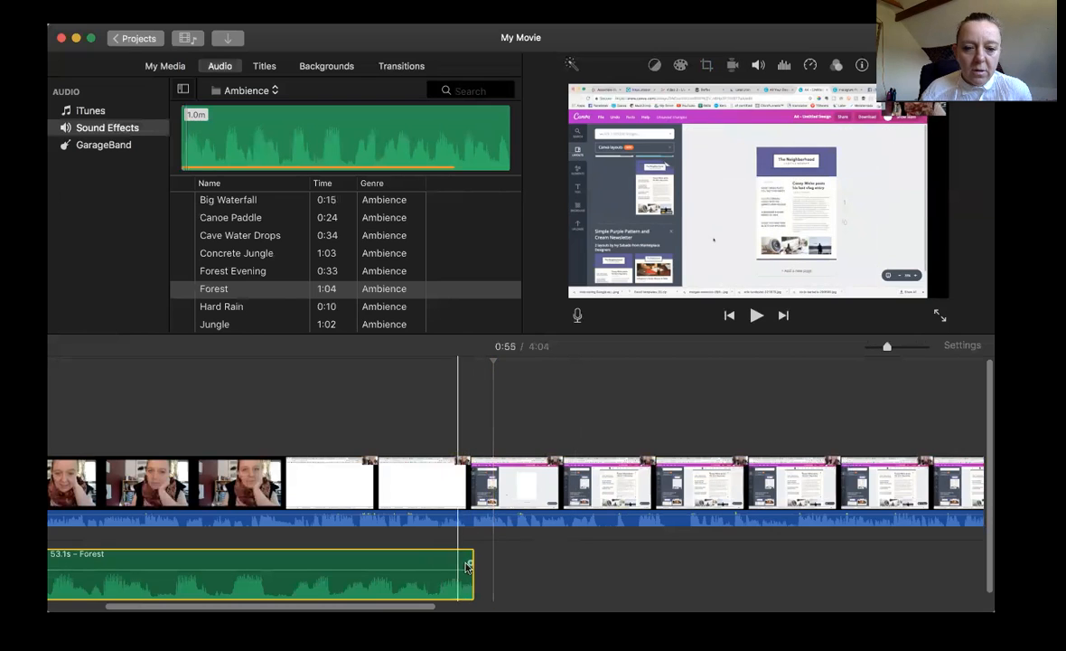
left_click_drag(470, 564, 110, 559)
Split the video where the Forest audio ends and delete the footage after that point.
left_click(472, 490)
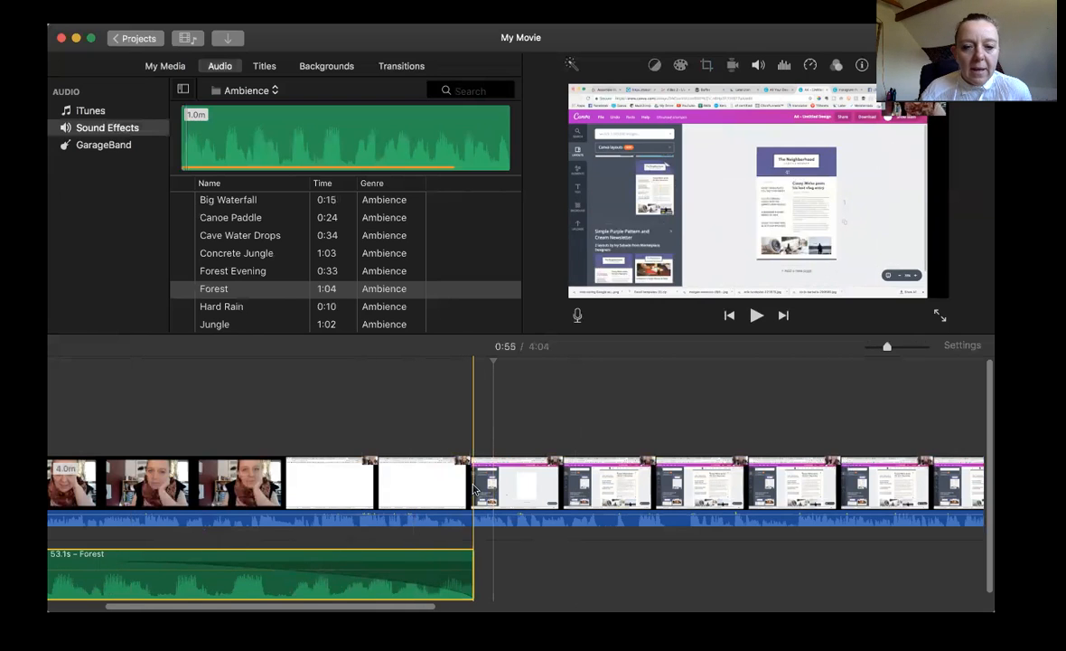
right_click(475, 490)
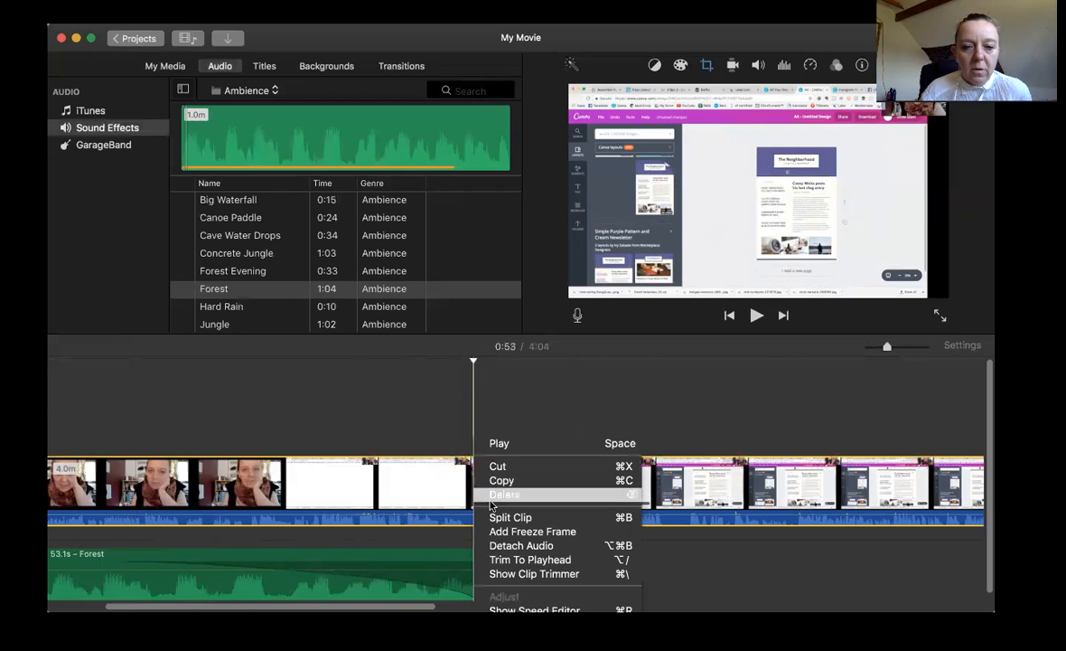
left_click(495, 515)
key("Delete")
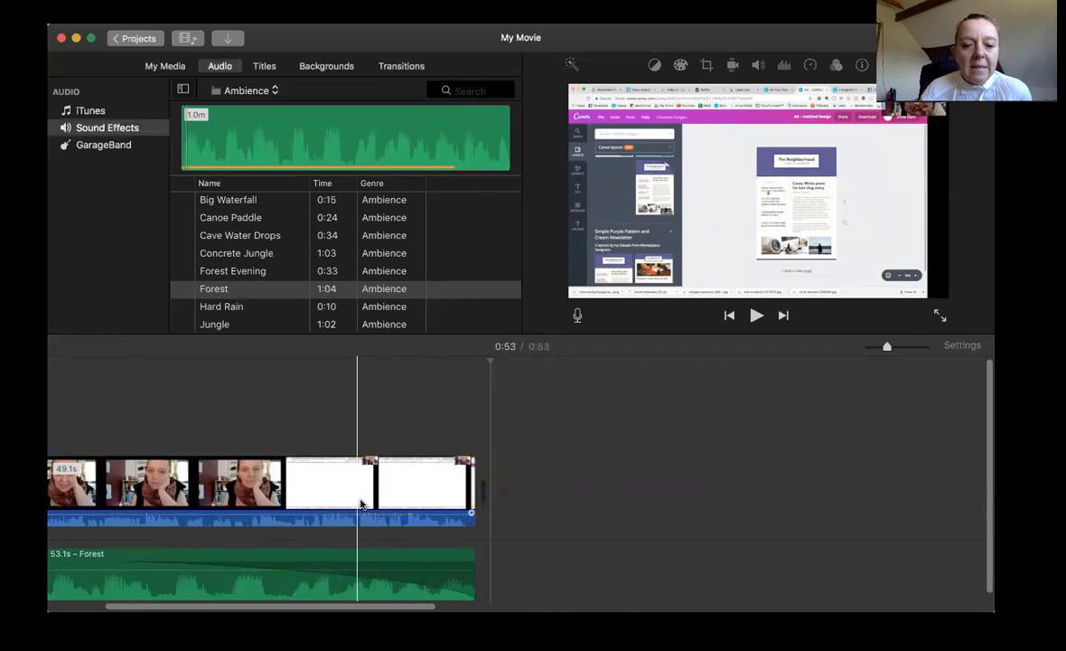
Move the start of the Forest audio's fade-out back almost to the beginning of the track.
scroll(360, 505, "left", 5)
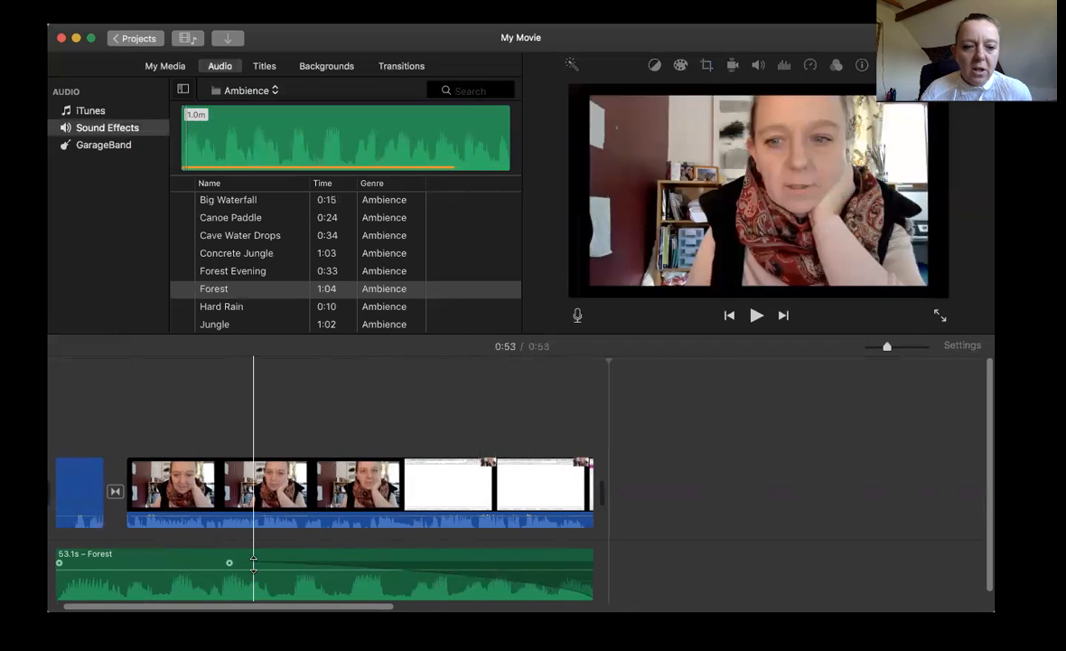
scroll(253, 560, "left", 2)
left_click_drag(269, 562, 106, 562)
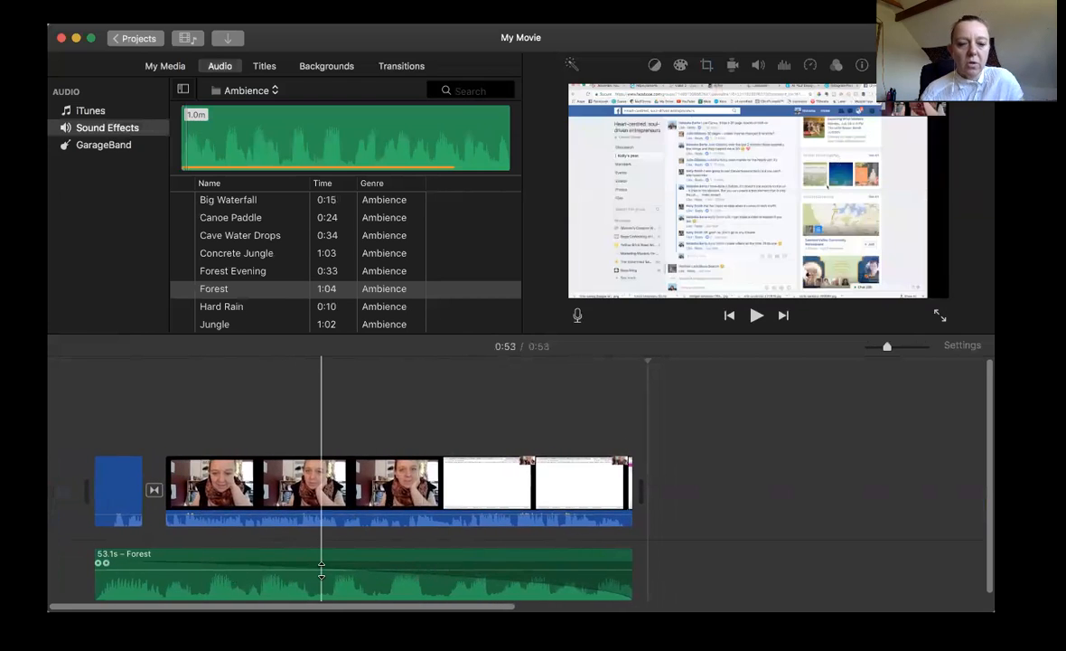
Examine the GarageBand audio collection.
left_click(113, 145)
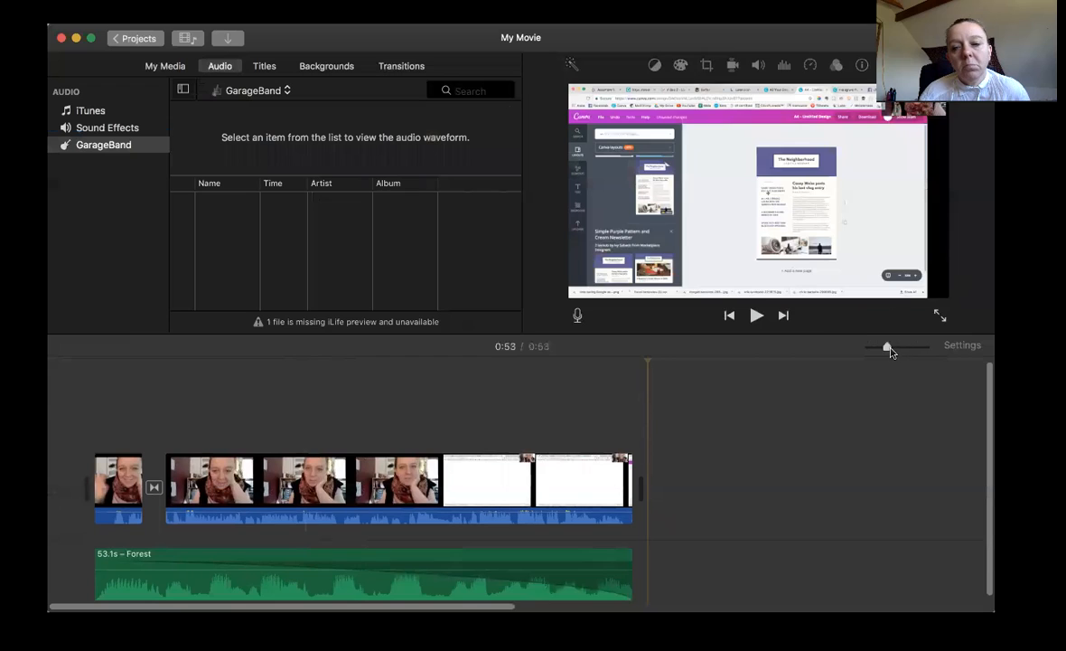
Insert the flower image from the project media before the first video clip.
left_click_drag(890, 351, 918, 349)
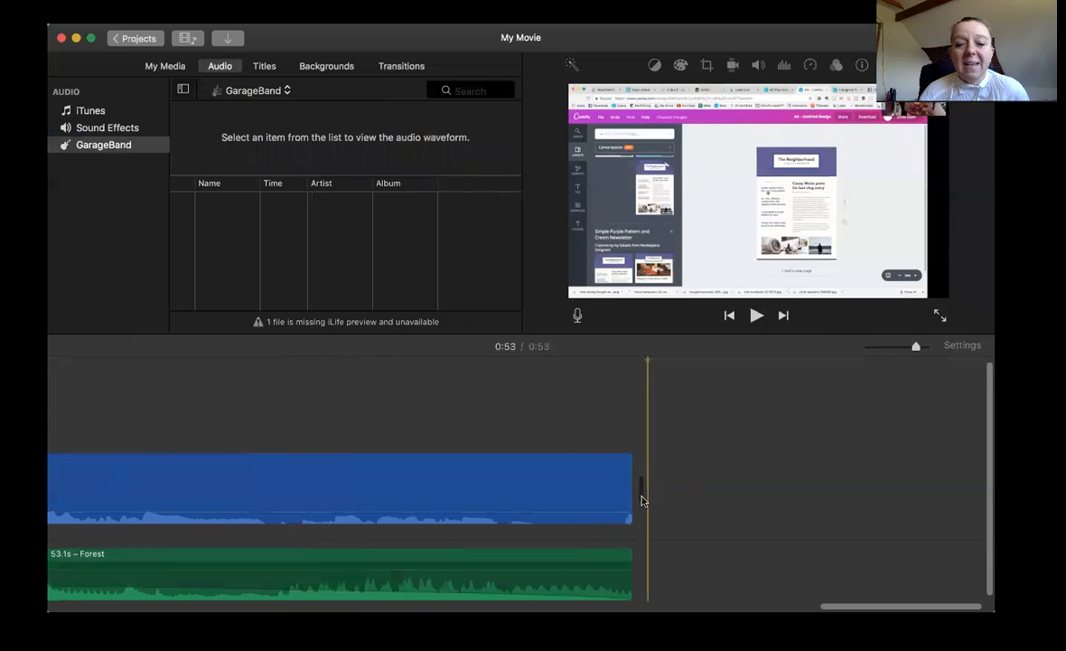
scroll(572, 514, "left", 15)
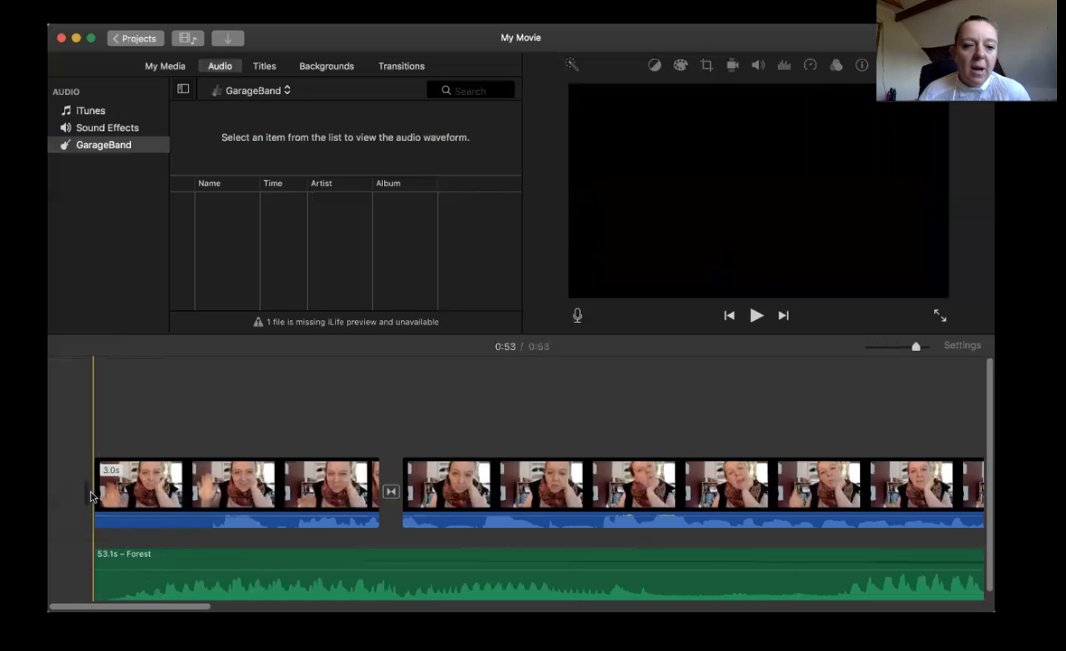
left_click(145, 65)
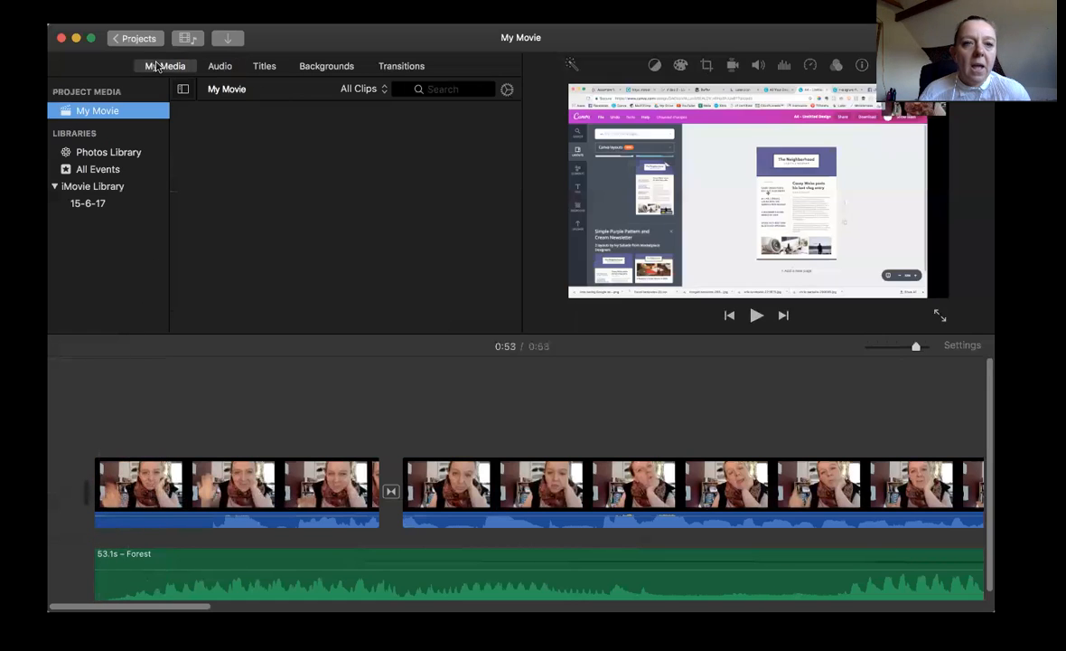
left_click_drag(432, 145, 71, 492)
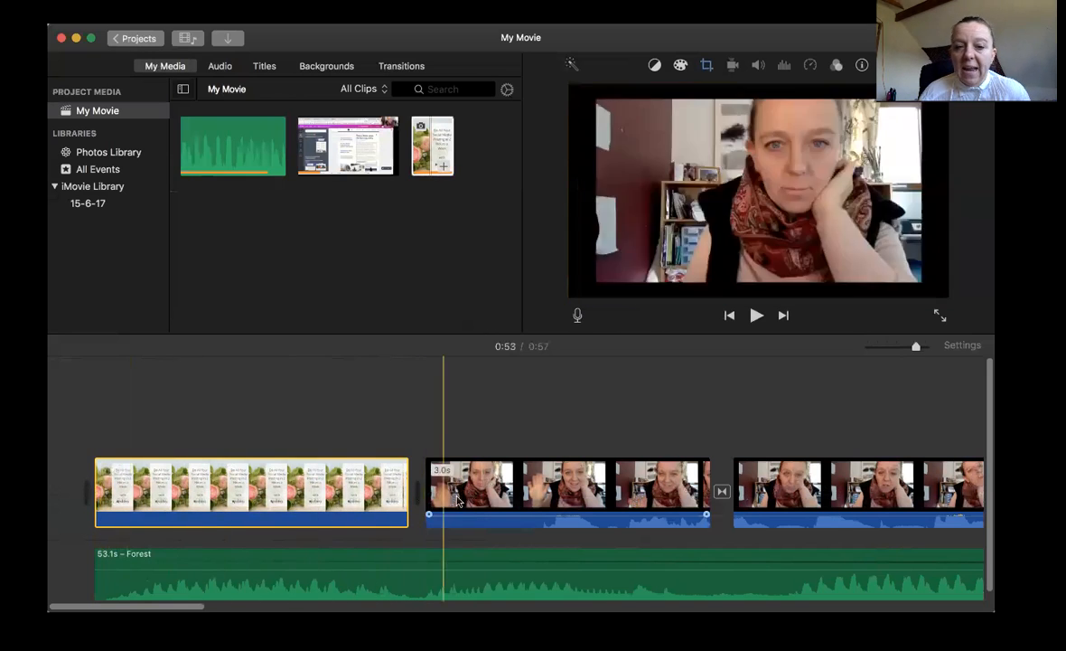
Trim the end of the last video clip so that it finishes before the Forest audio does.
scroll(517, 506, "right", 15)
scroll(518, 506, "right", 20)
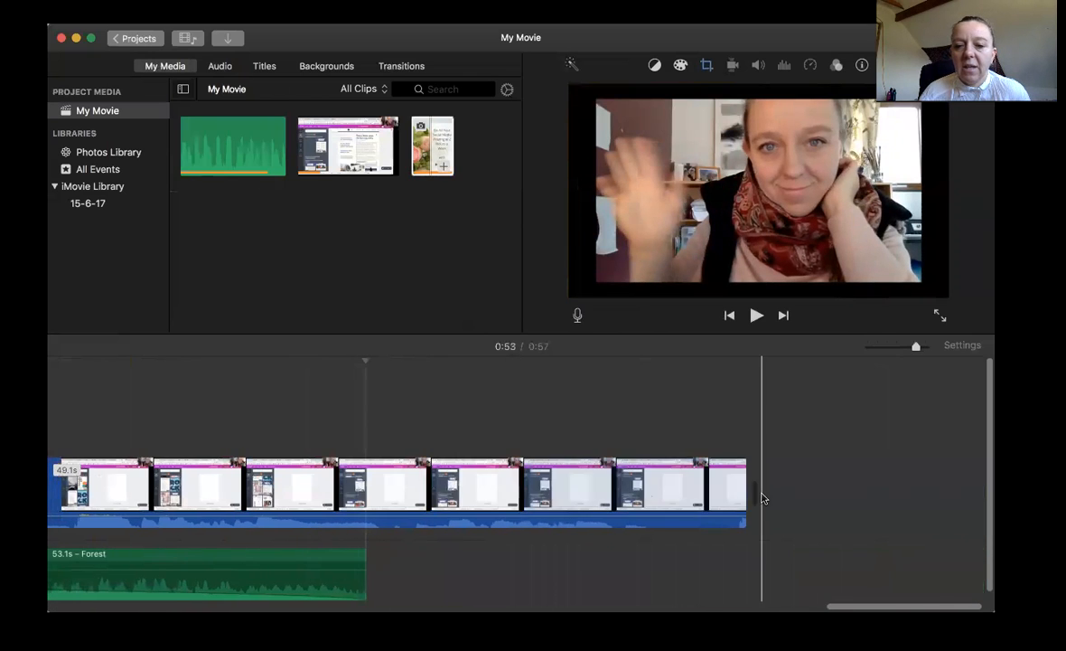
left_click_drag(724, 498, 210, 512)
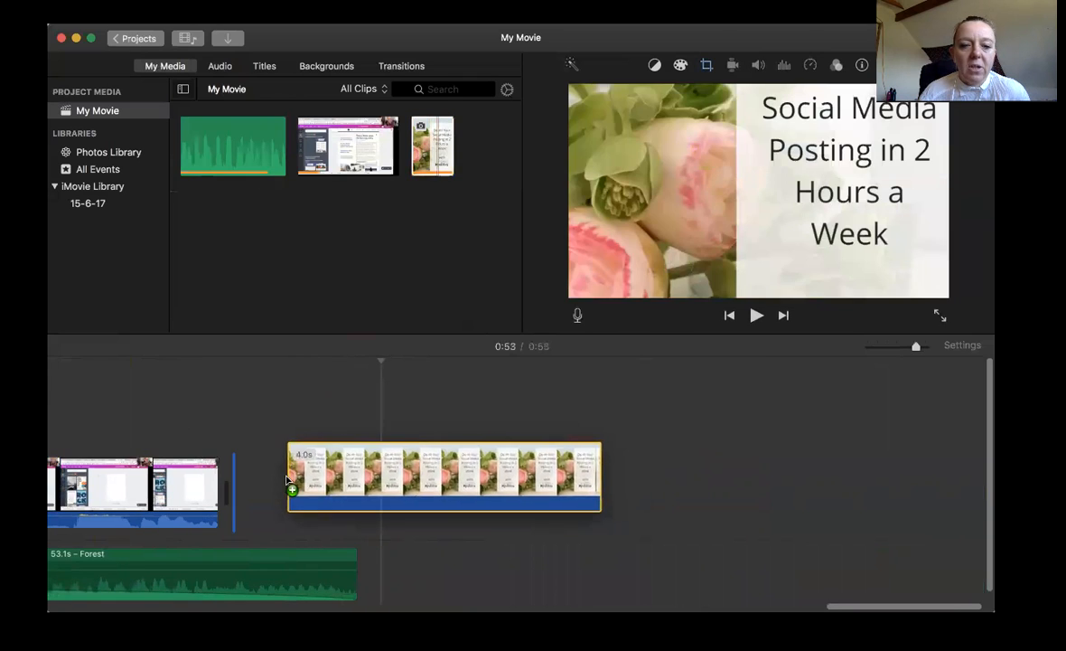
Add the flower image after the last video clip and shorten it to end together with the Forest audio.
left_click_drag(542, 490, 352, 494)
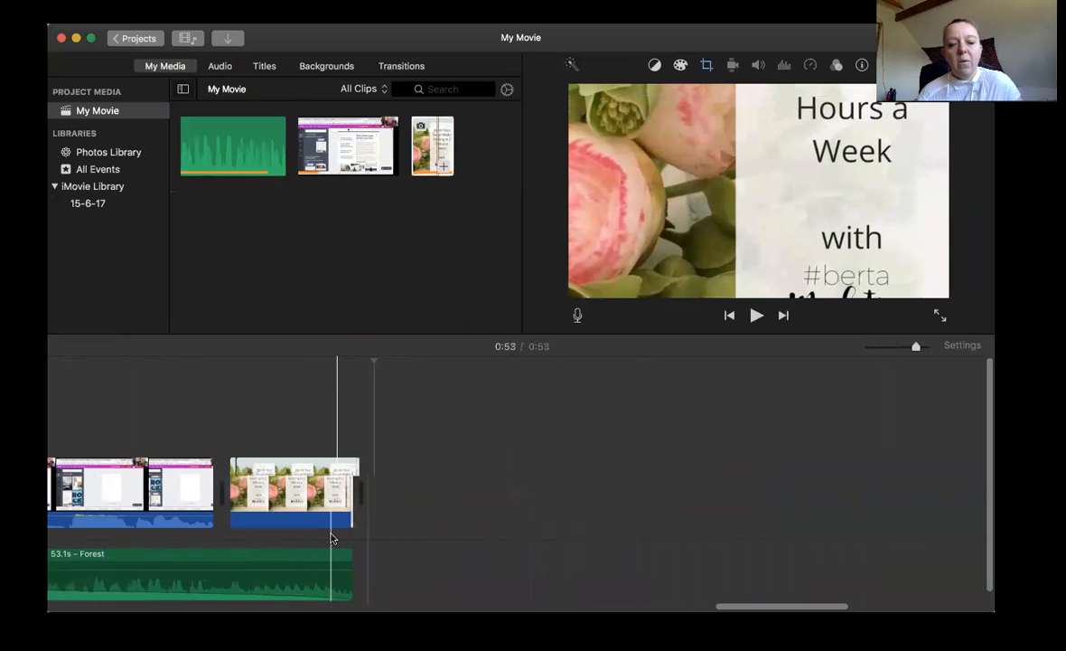
Move the start of the Forest audio's fade-out forward to beneath the second video clip.
scroll(332, 538, "left", 15)
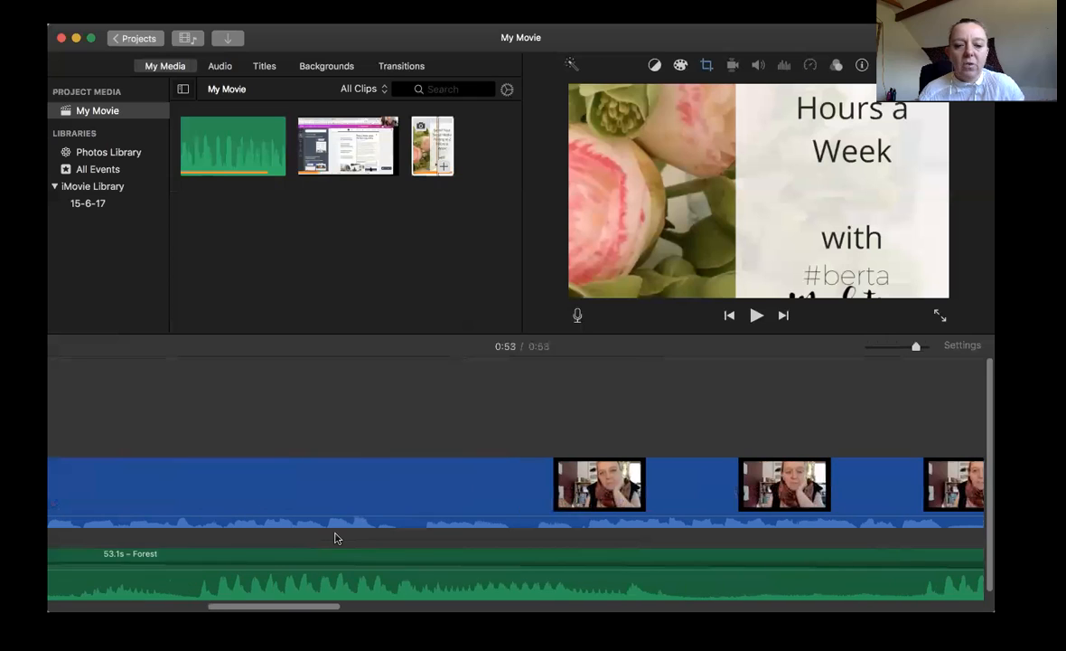
scroll(235, 579, "left", 10)
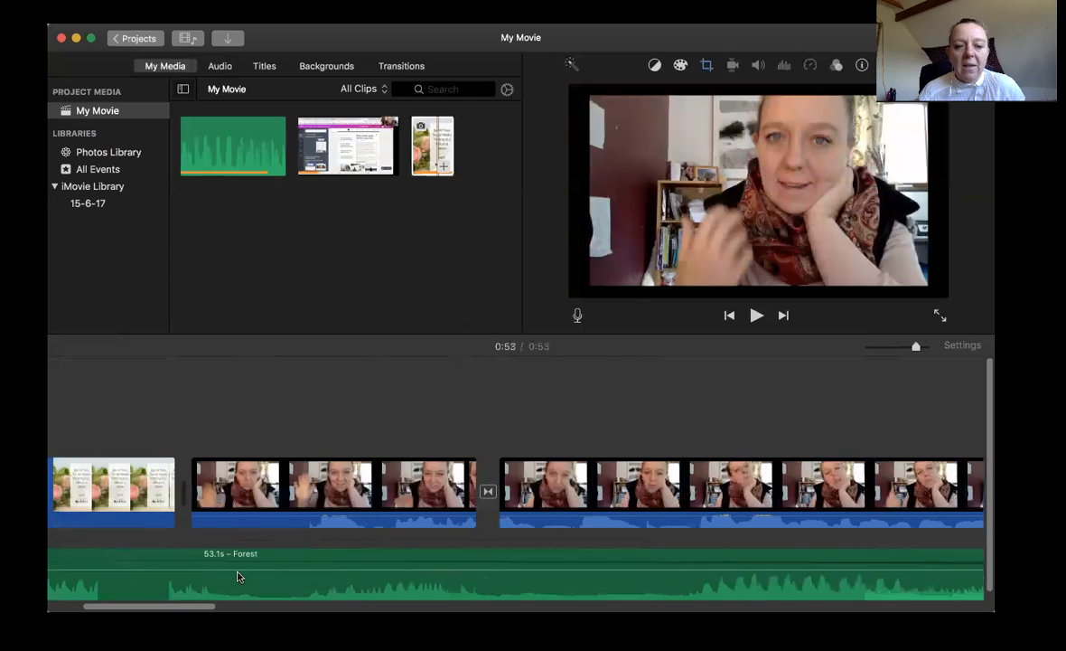
left_click_drag(155, 563, 692, 587)
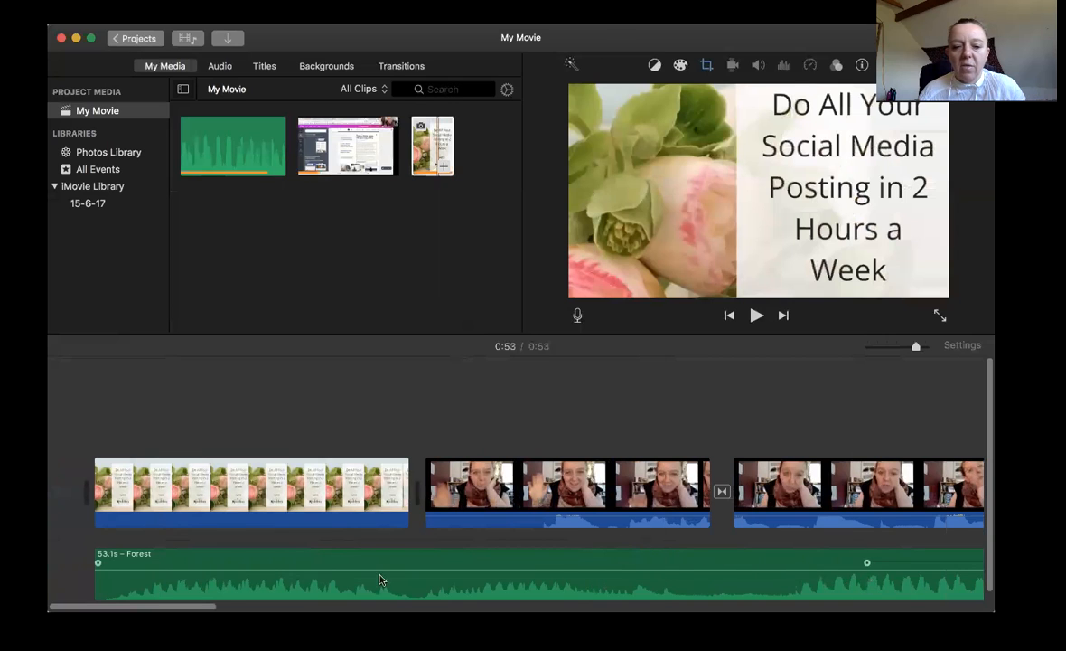